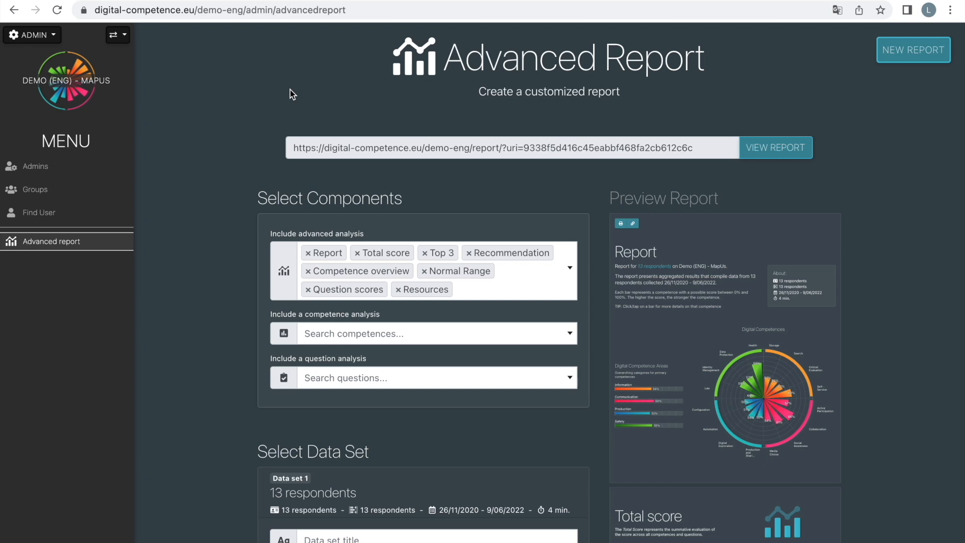
View the full report for the current selection, return to the report builder and look over the preview
scroll(290, 89, "down", 1)
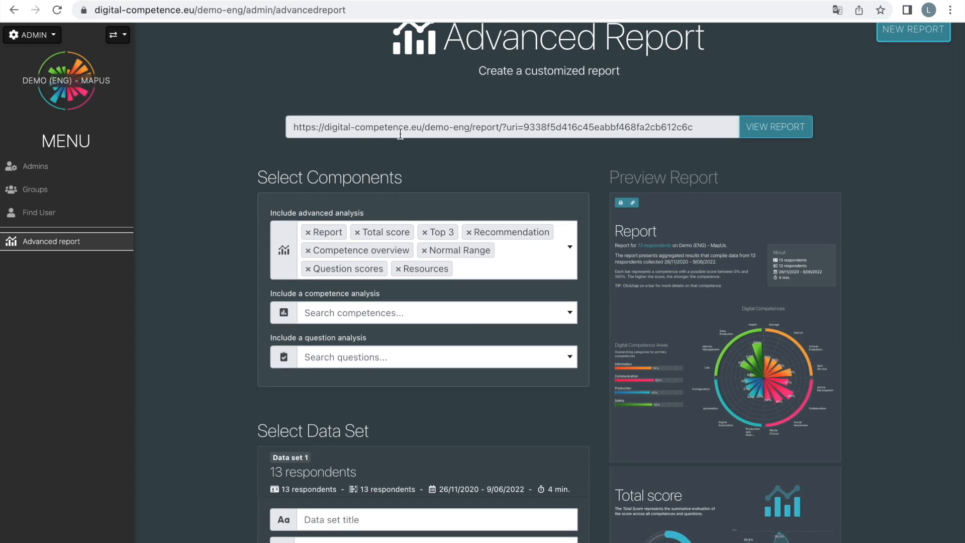
left_click(772, 130)
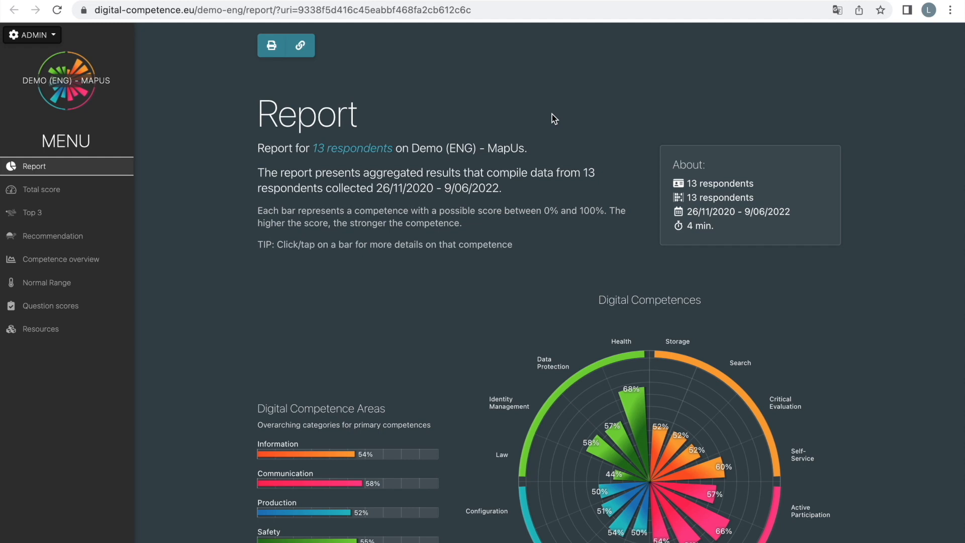
left_click(329, 0)
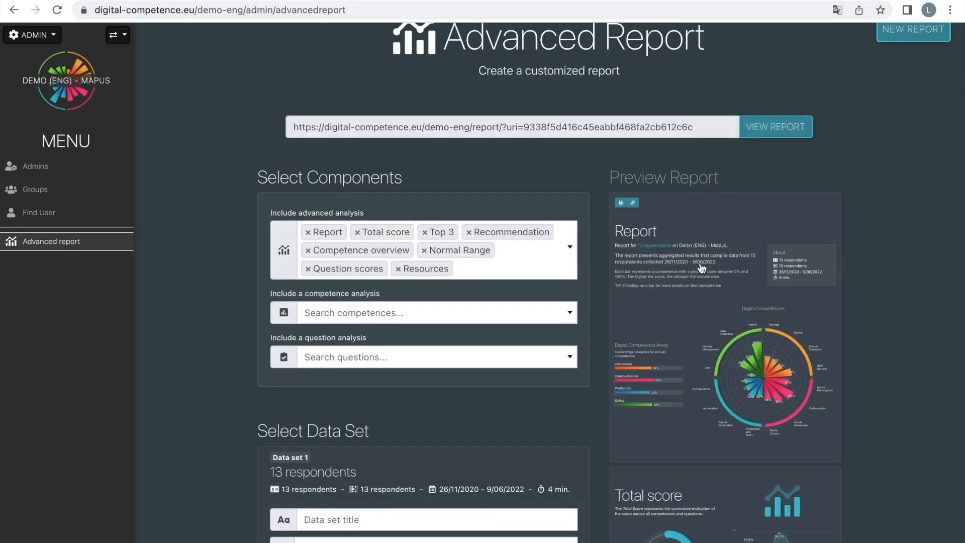
scroll(701, 268, "down", 2)
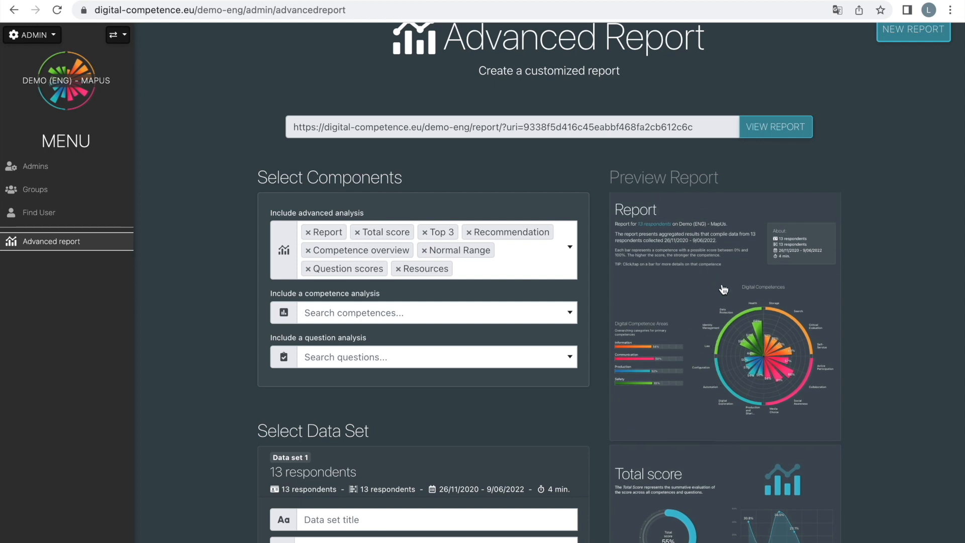
Remove Resources and Question scores from the report's advanced analysis components
left_click(398, 270)
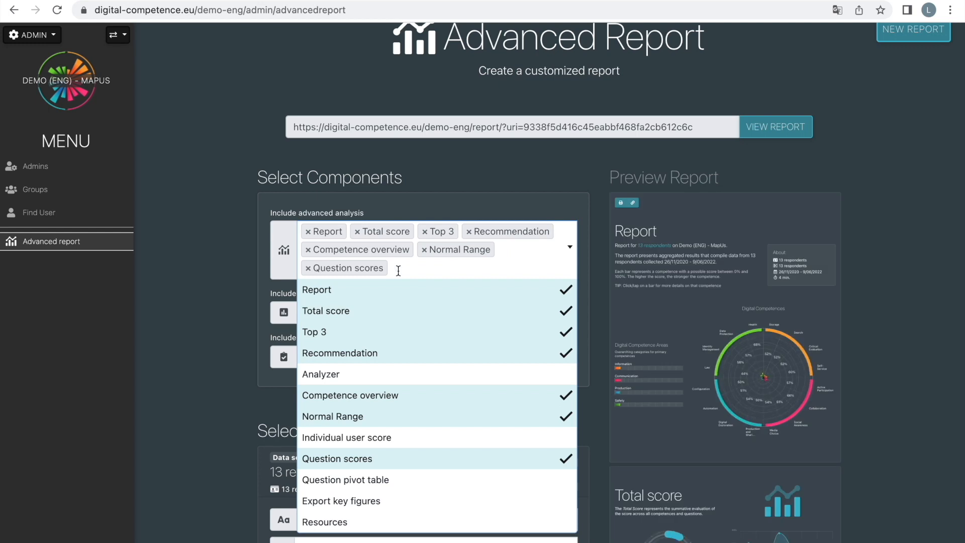
left_click(308, 270)
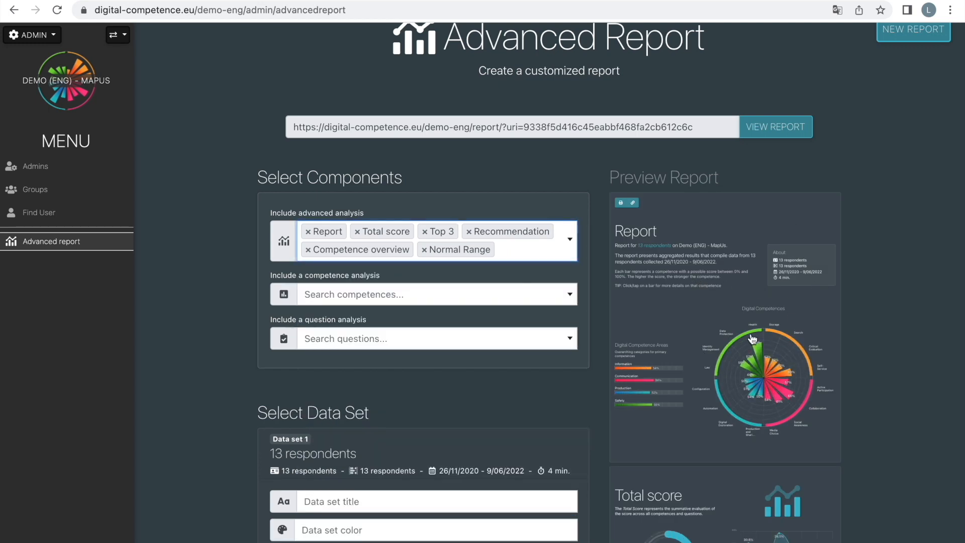
scroll(752, 339, "down", 4)
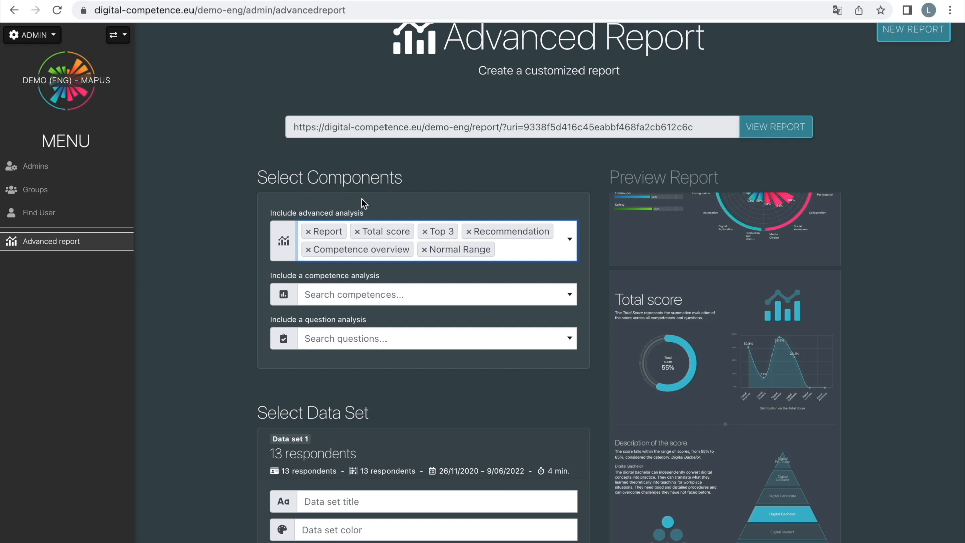
Add Analyzer and Individual user score to the advanced analysis components and remove Normal Range
left_click(571, 240)
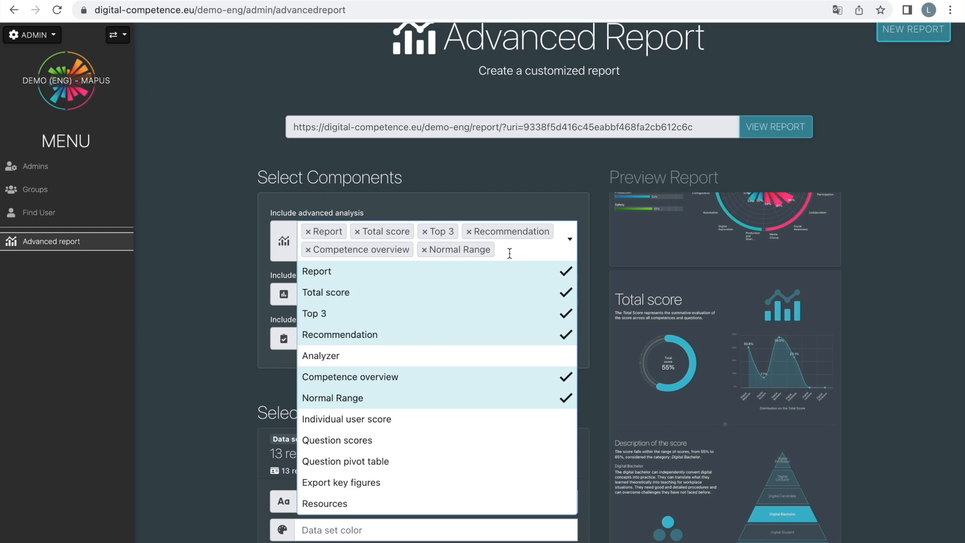
left_click(421, 357)
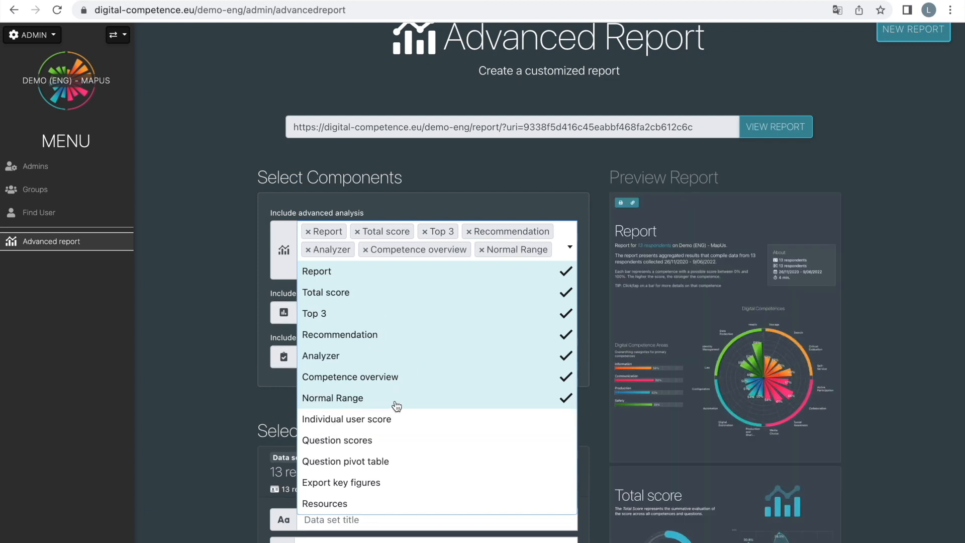
left_click(397, 405)
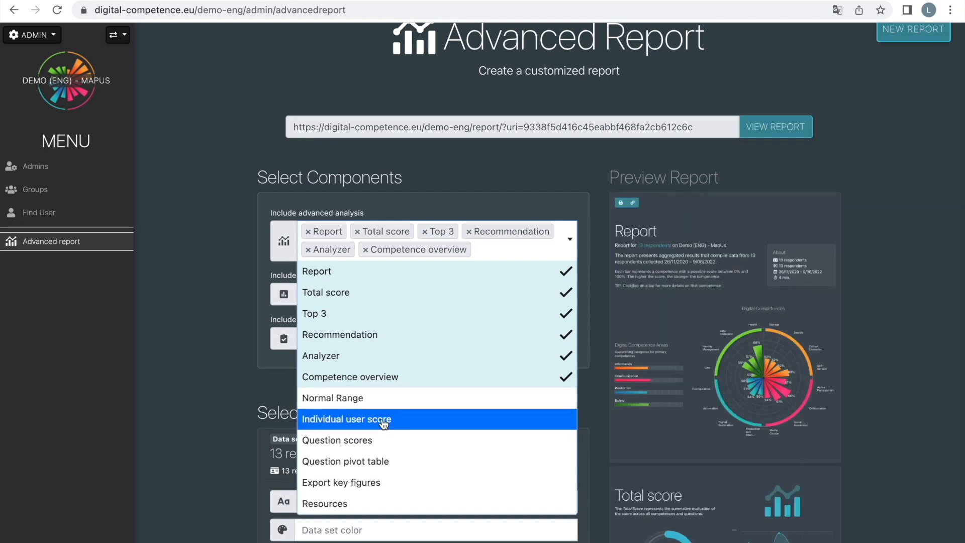
left_click(383, 424)
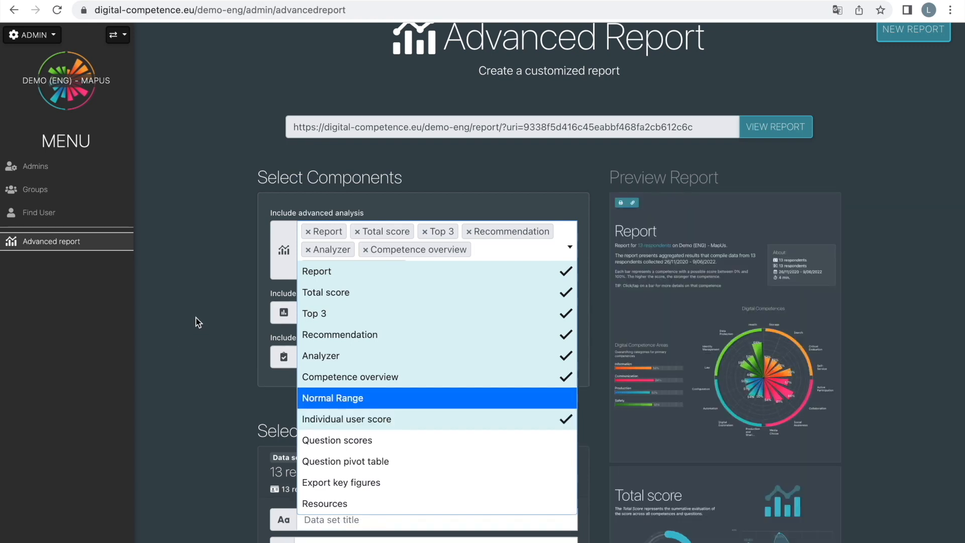
left_click(196, 322)
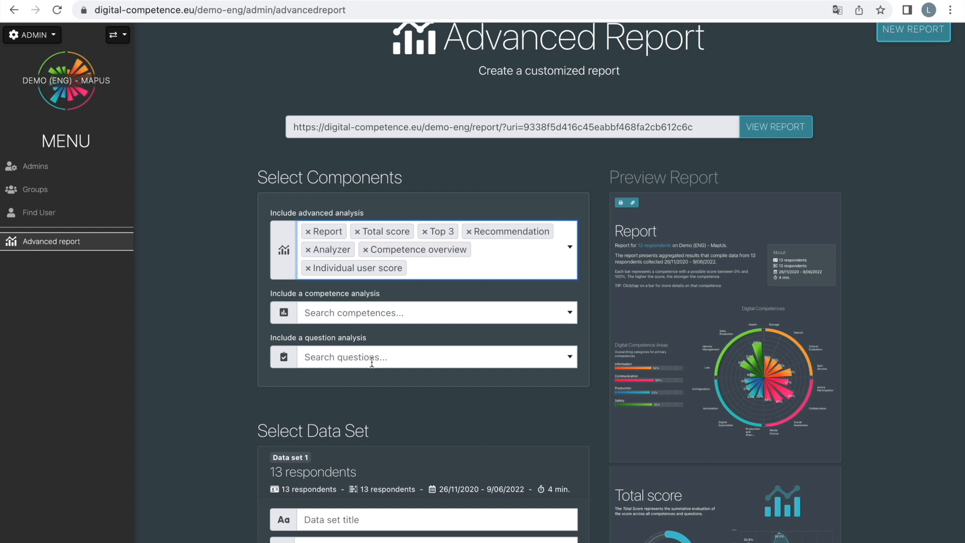
Include the Storage and Information competences in the report's competence analysis
left_click(546, 310)
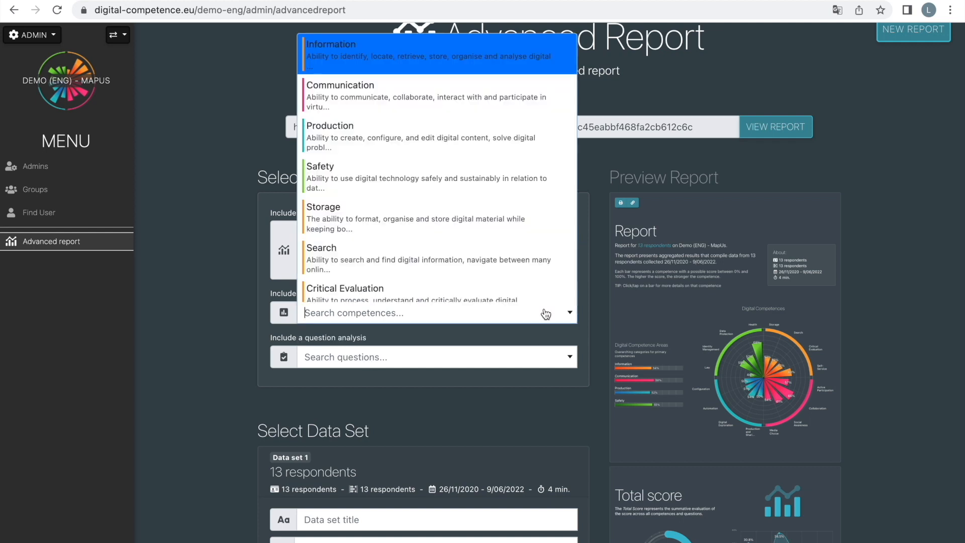
left_click(438, 214)
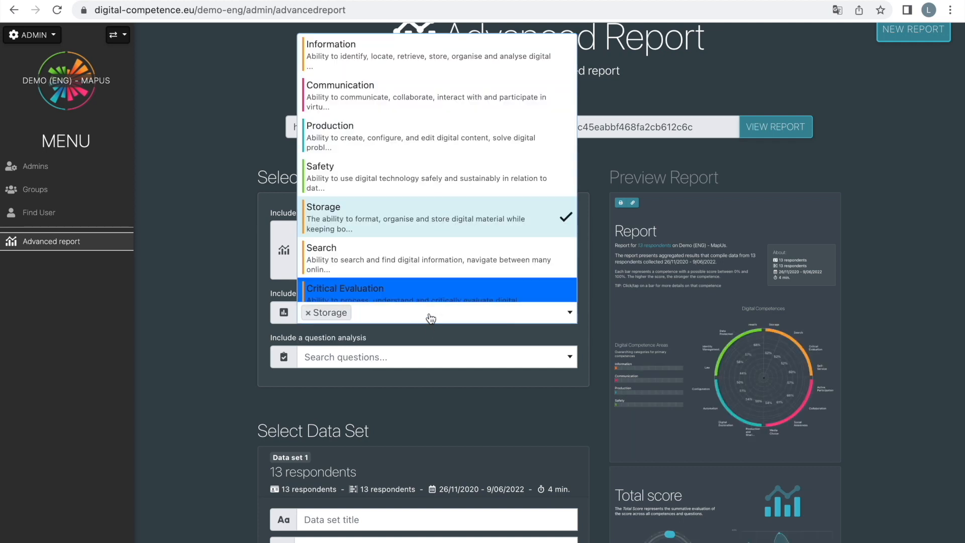
left_click(417, 70)
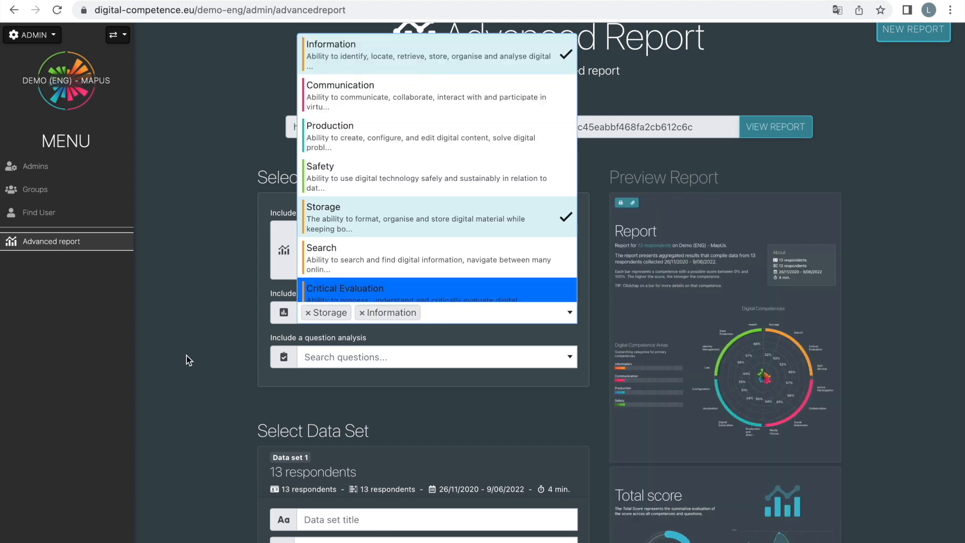
left_click(180, 355)
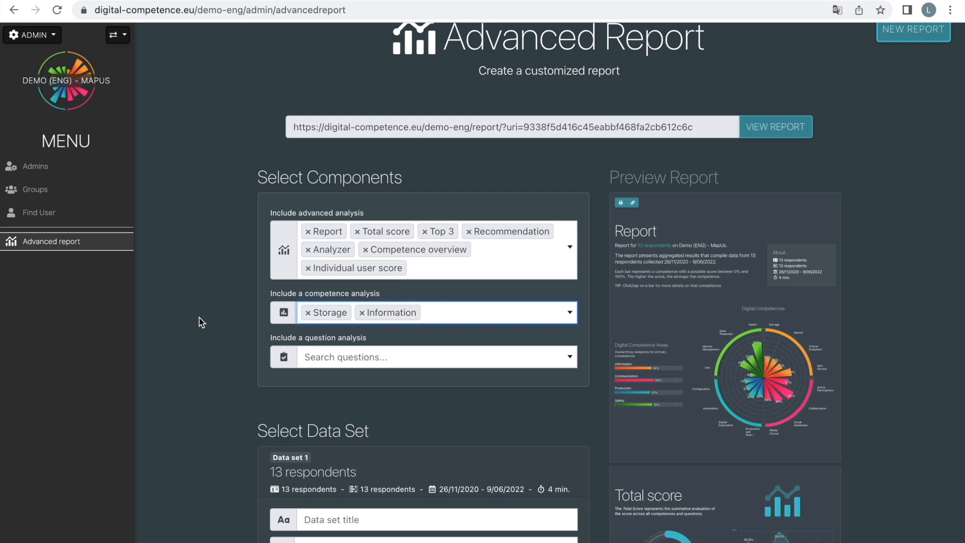
Include the Choice of Storage question in the report's question analysis
left_click(570, 357)
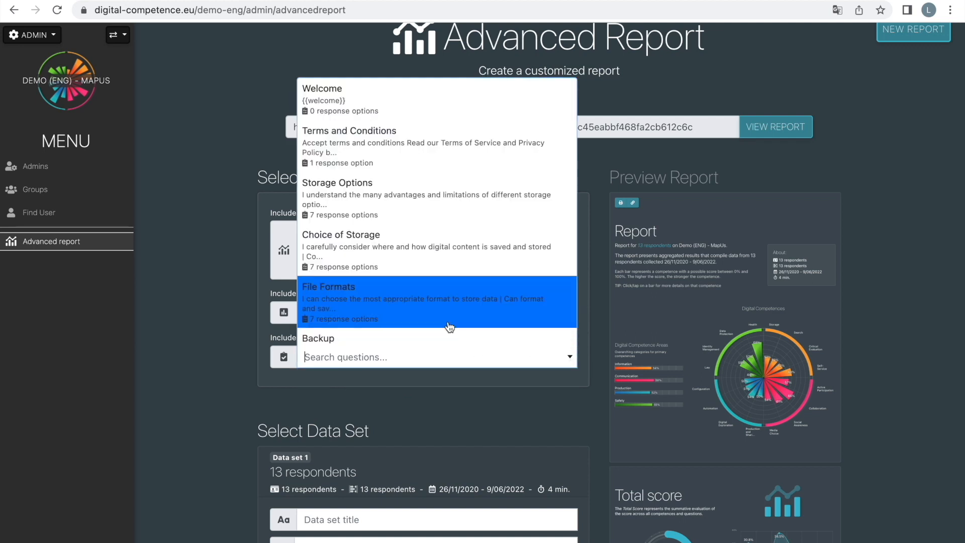
left_click(411, 259)
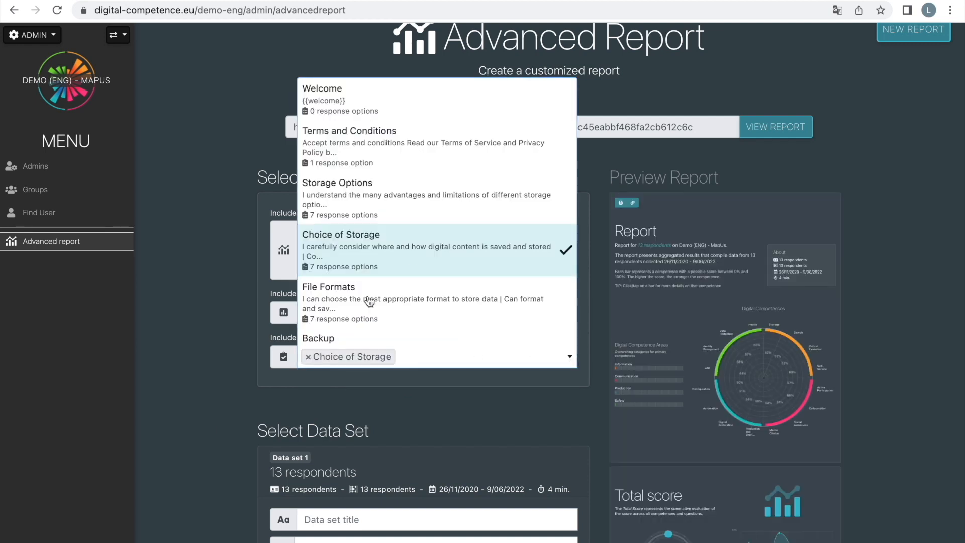
left_click(192, 397)
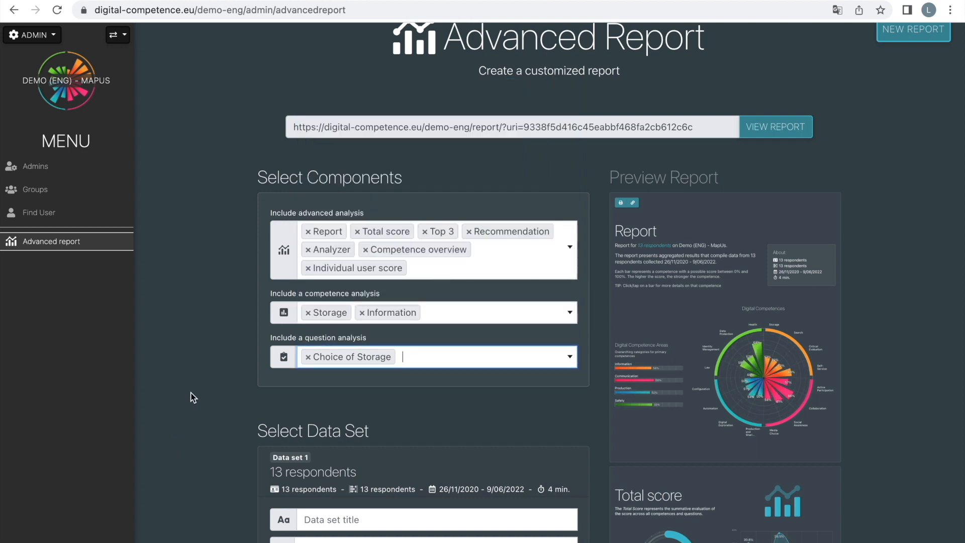
Title data set 1 "Demo group 1"
scroll(192, 397, "down", 2)
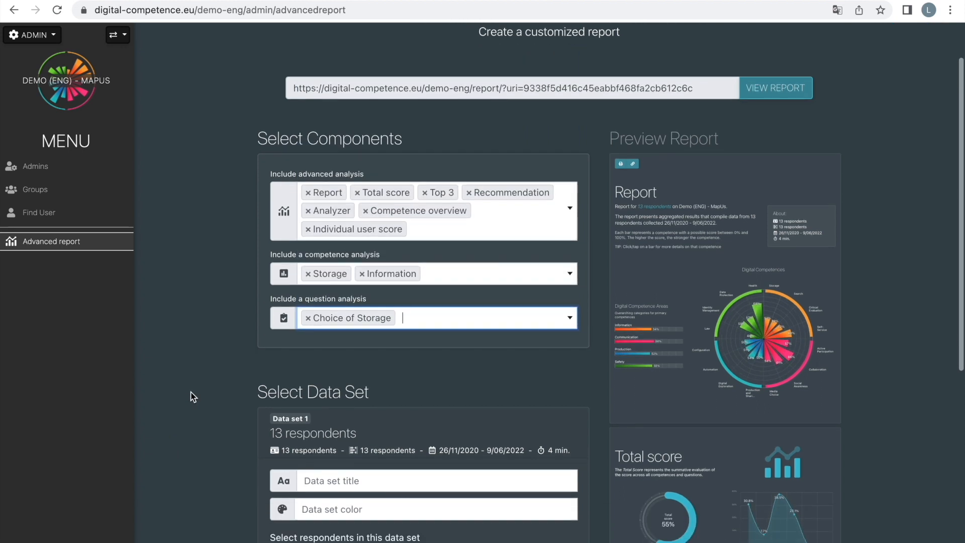
scroll(193, 397, "down", 4)
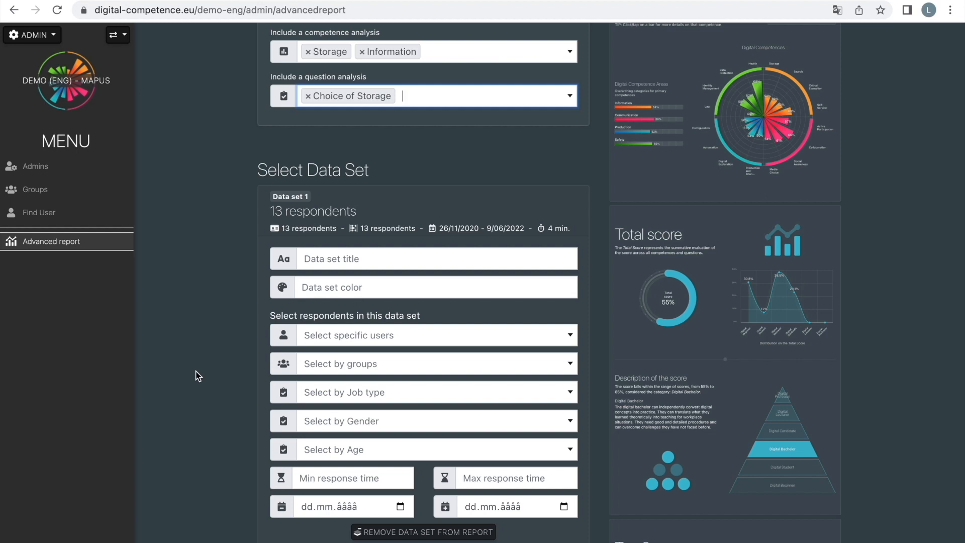
left_click(354, 259)
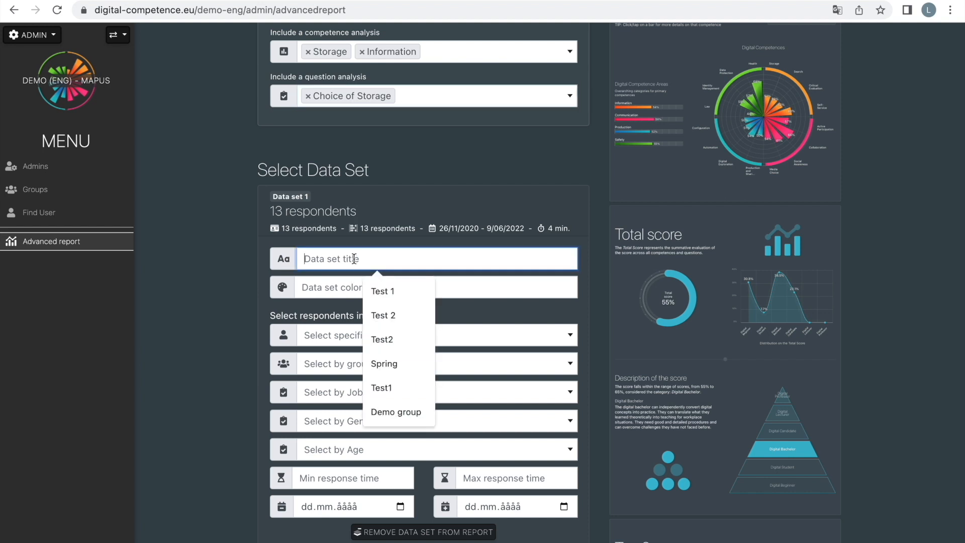
type("Demo group ")
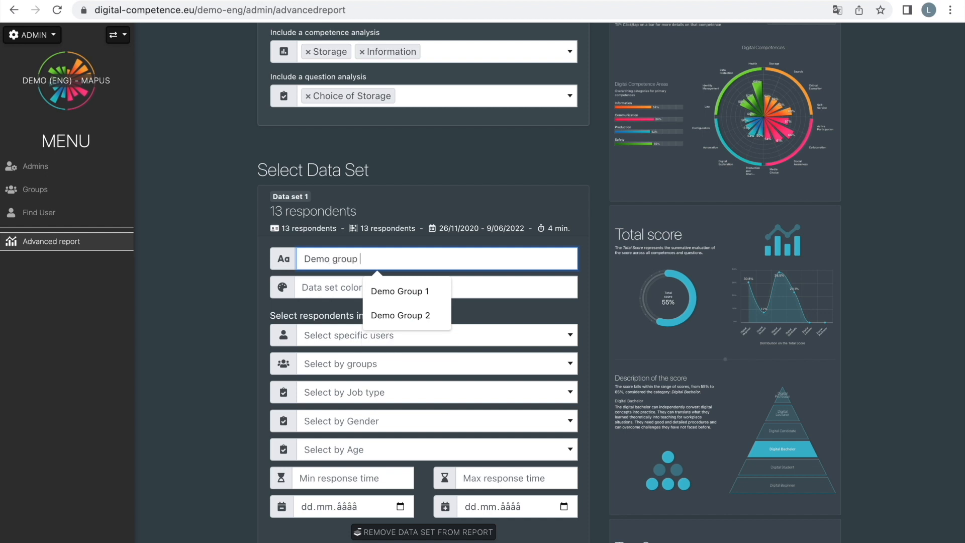
type("1")
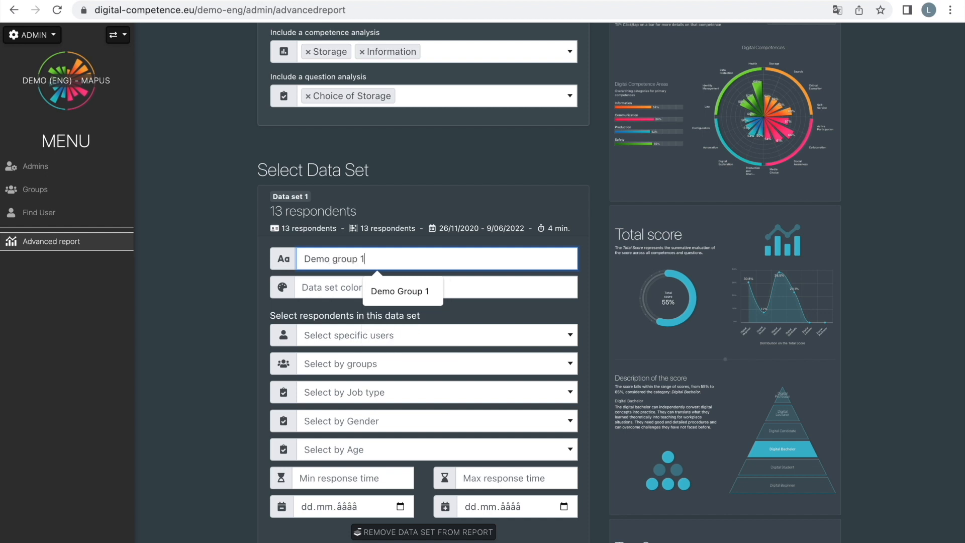
left_click(331, 284)
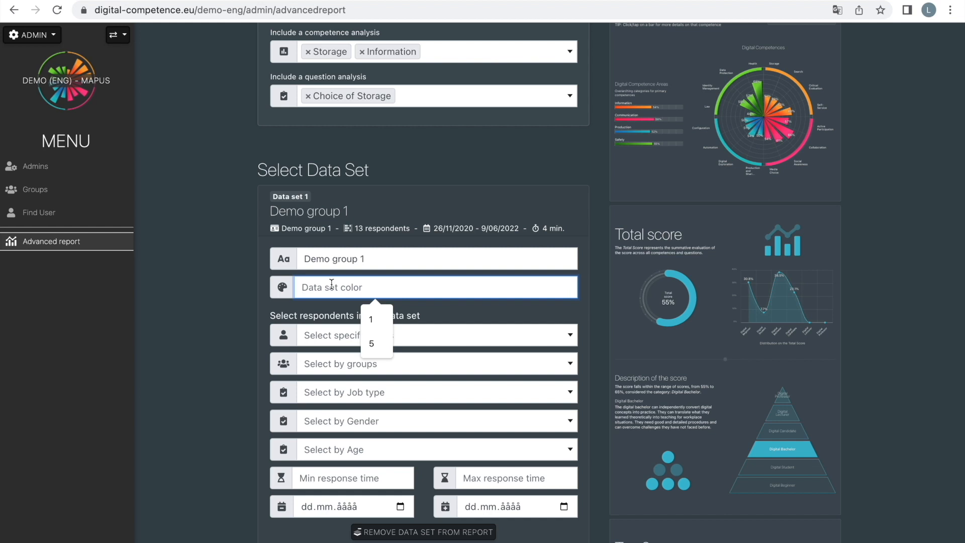
Limit the respondents in data set 1 to the group Management (Spring) TEST
left_click(331, 335)
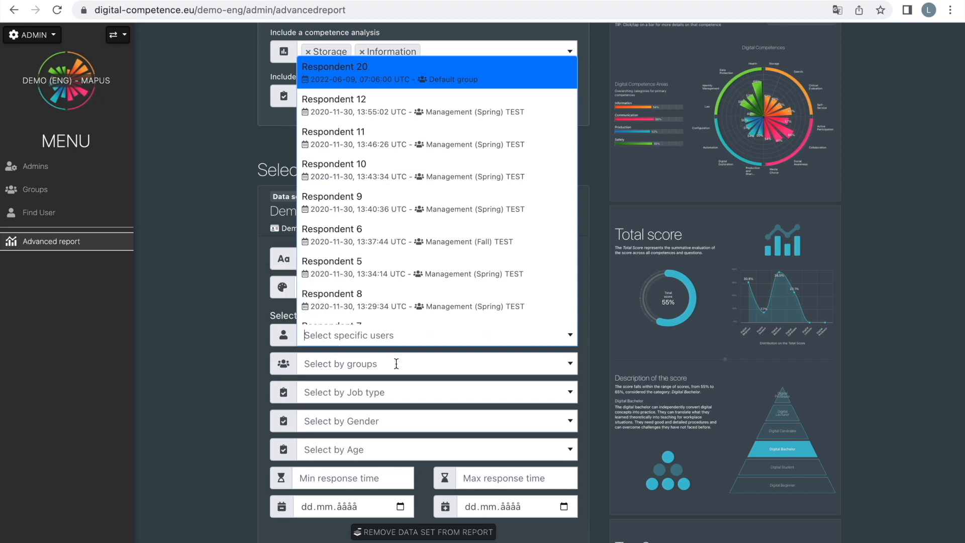
left_click(519, 373)
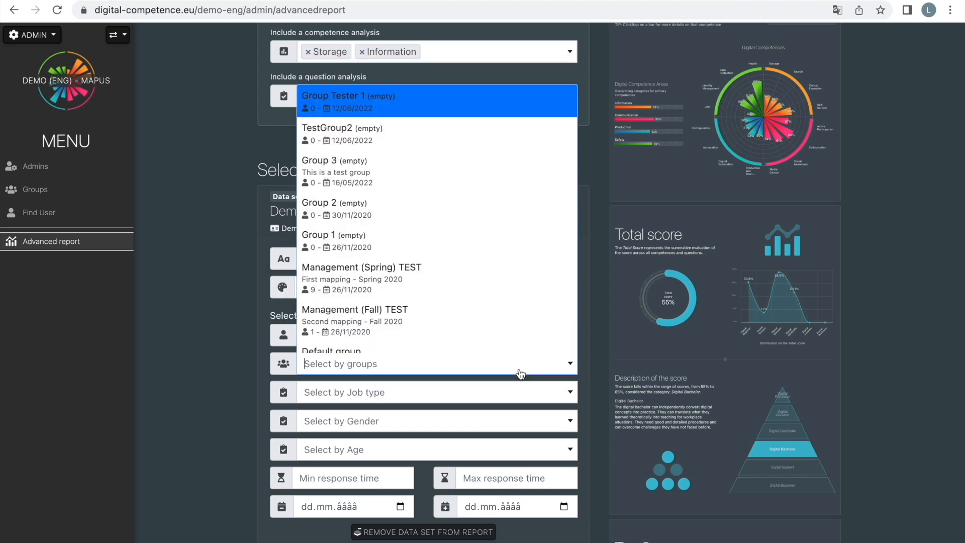
left_click(396, 285)
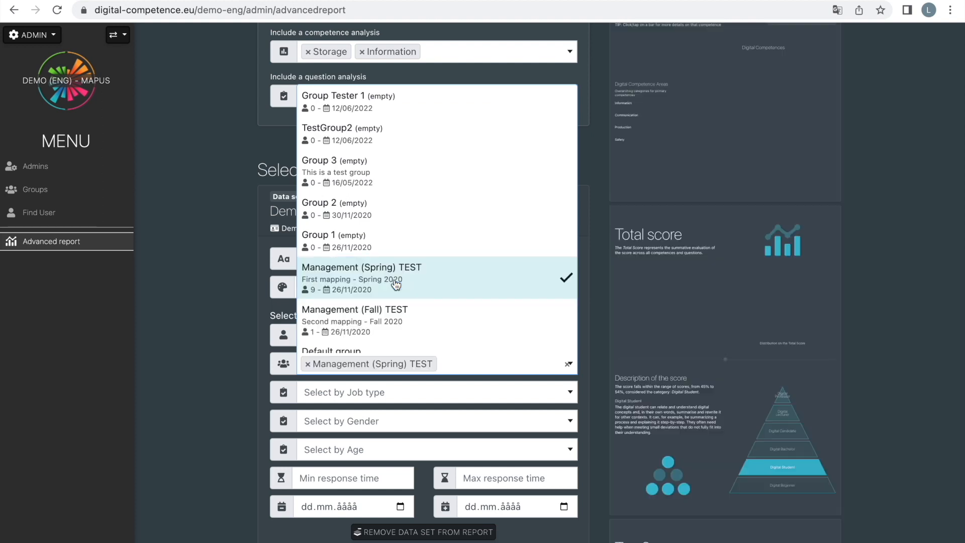
left_click(219, 358)
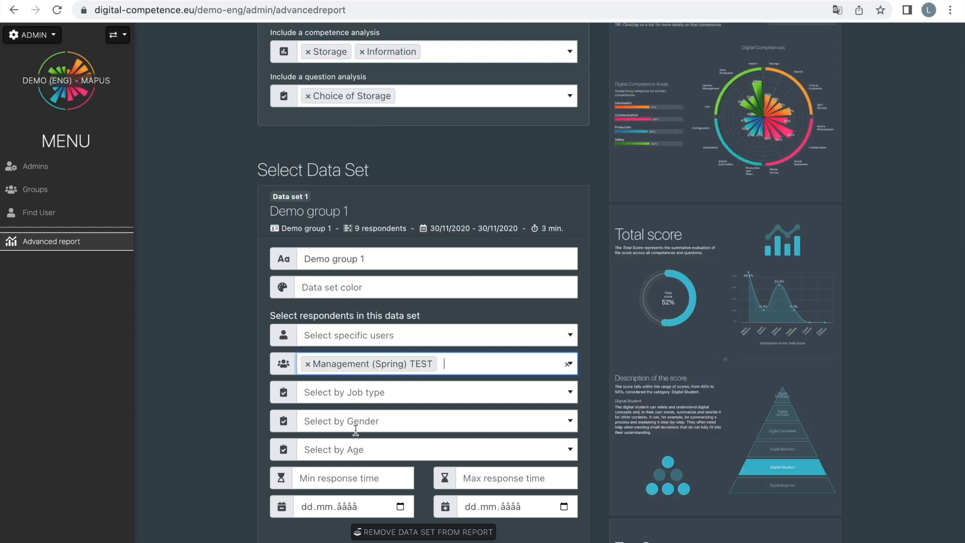
View the full customized report for Demo group 1 and return to the report builder
scroll(356, 429, "down", 1)
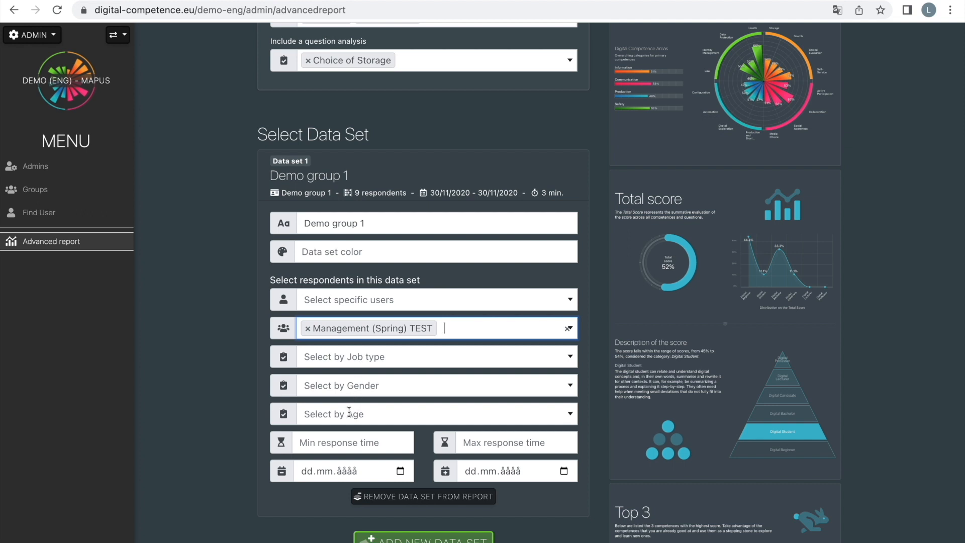
mouse_move(283, 364)
scroll(880, 277, "up", 3)
scroll(880, 277, "up", 2)
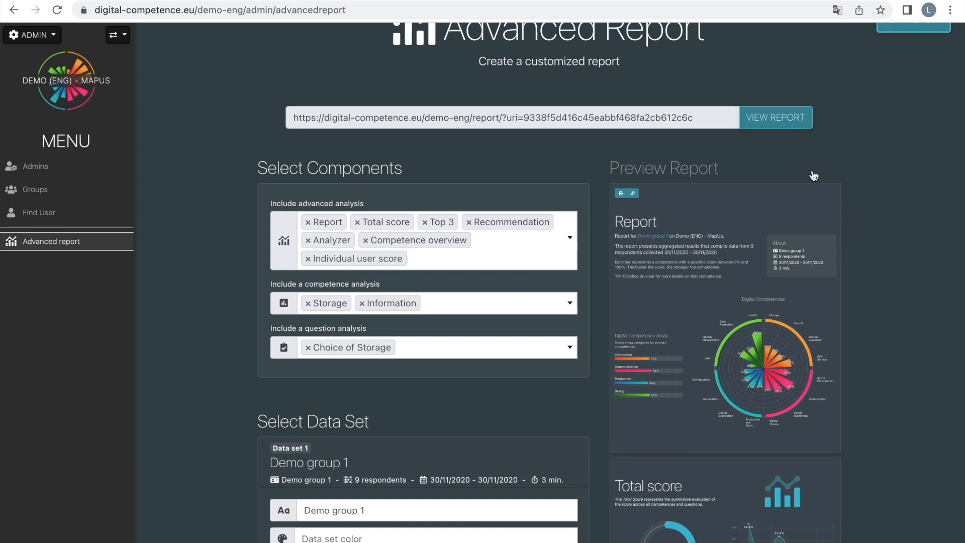
left_click(774, 120)
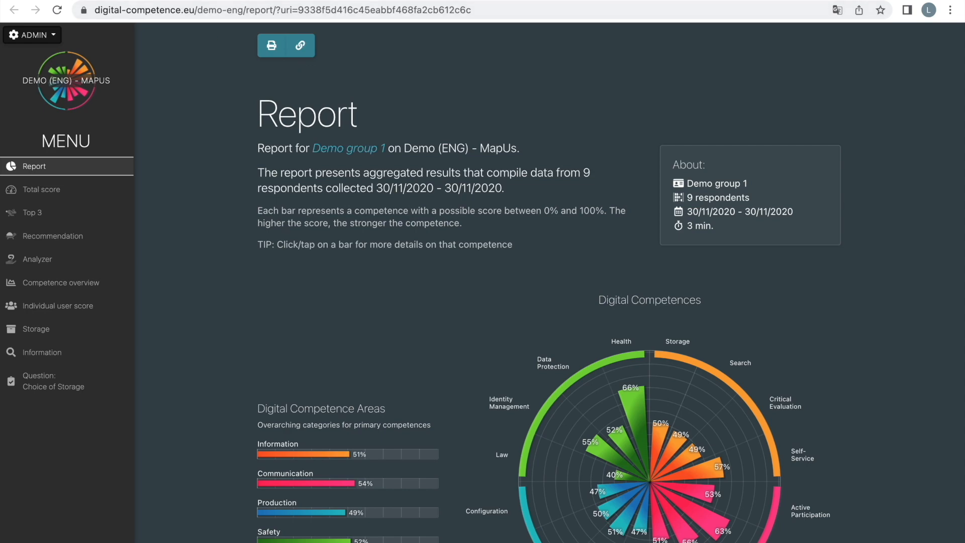
left_click(173, 0)
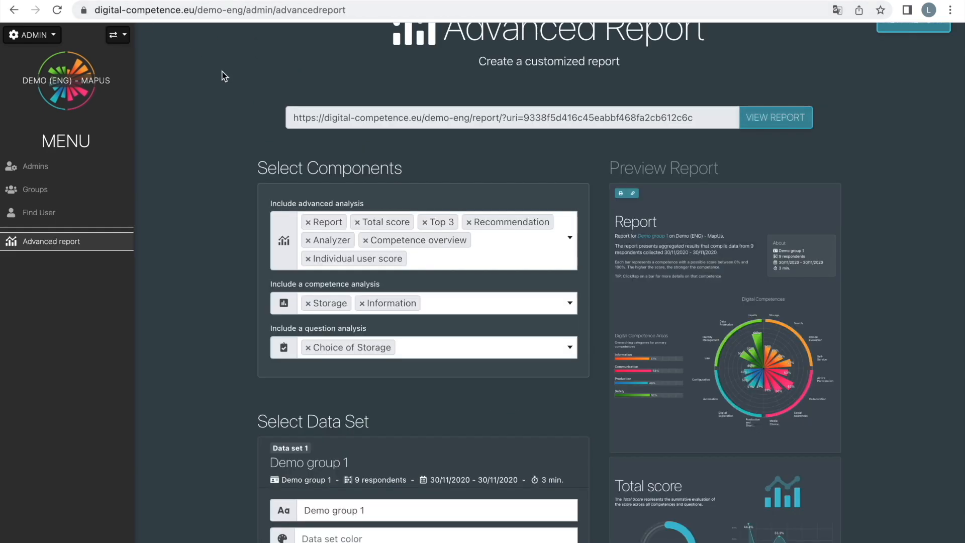
left_click(235, 2)
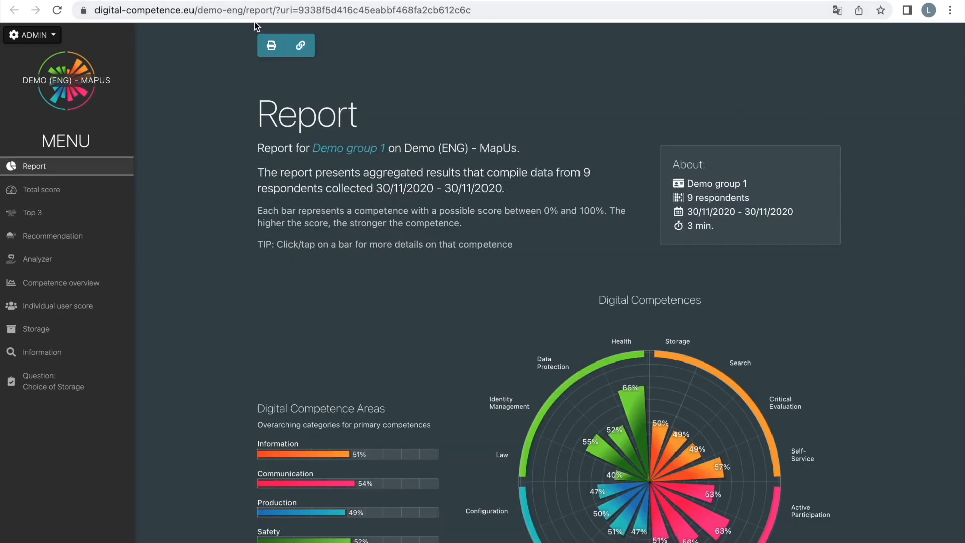
left_click(123, 1)
left_click(115, 1)
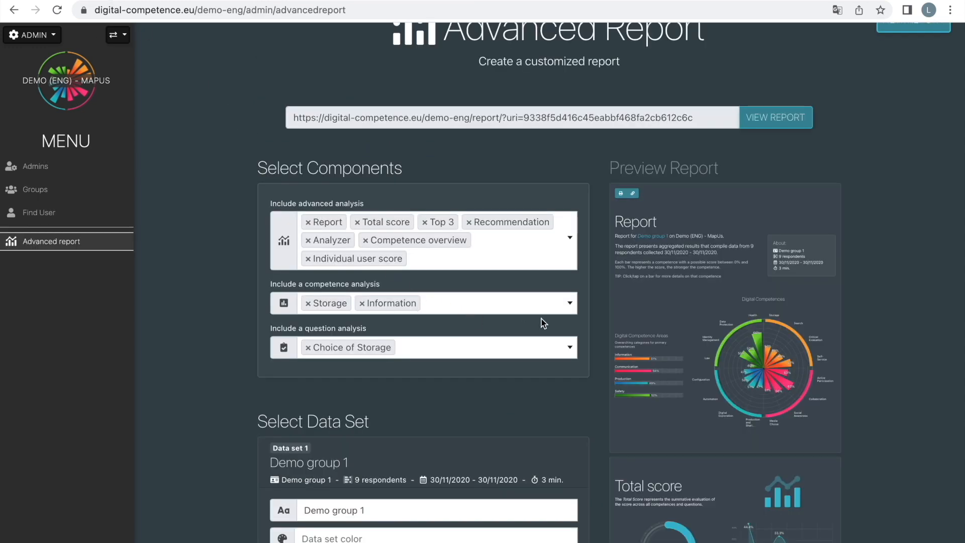
Add the Terms and Conditions question to the question analysis and check the updated report before returning to the builder
left_click(568, 346)
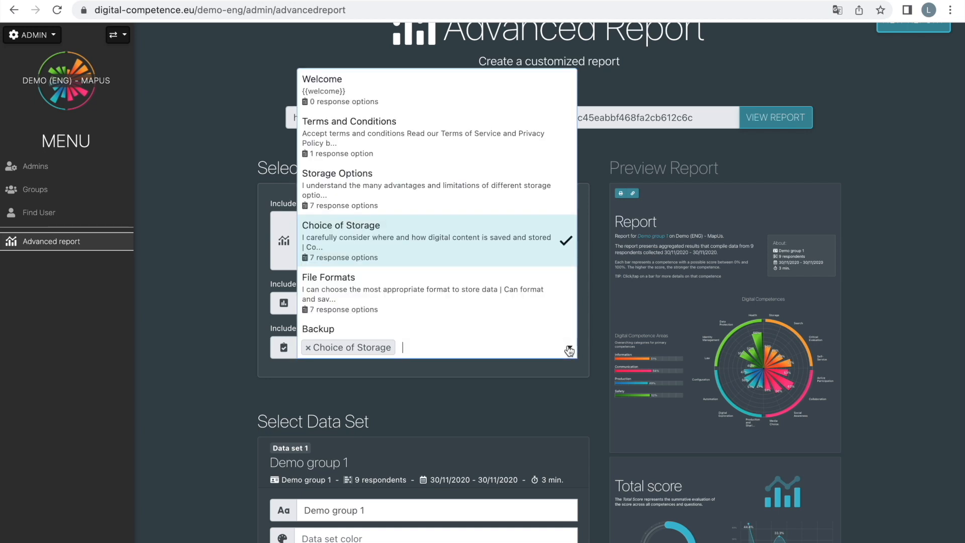
left_click(446, 153)
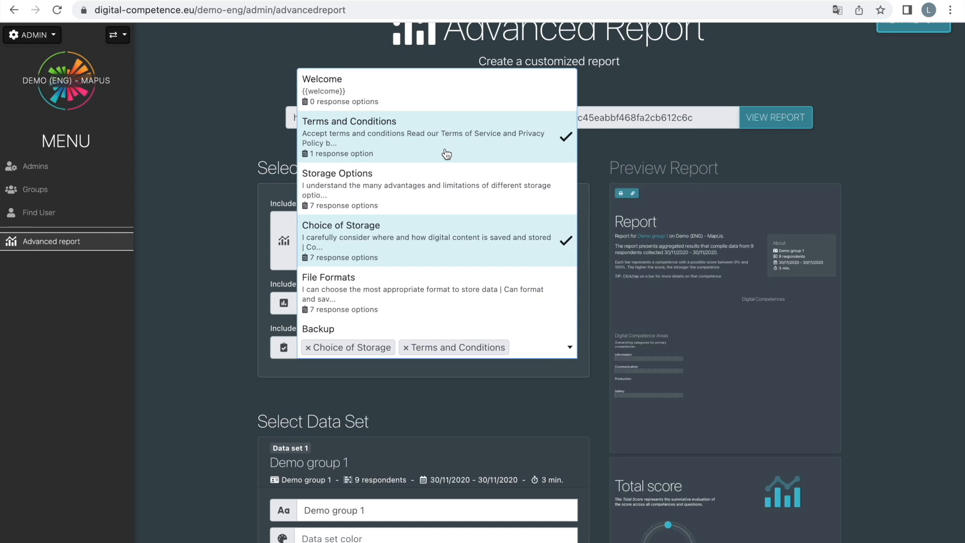
left_click(153, 279)
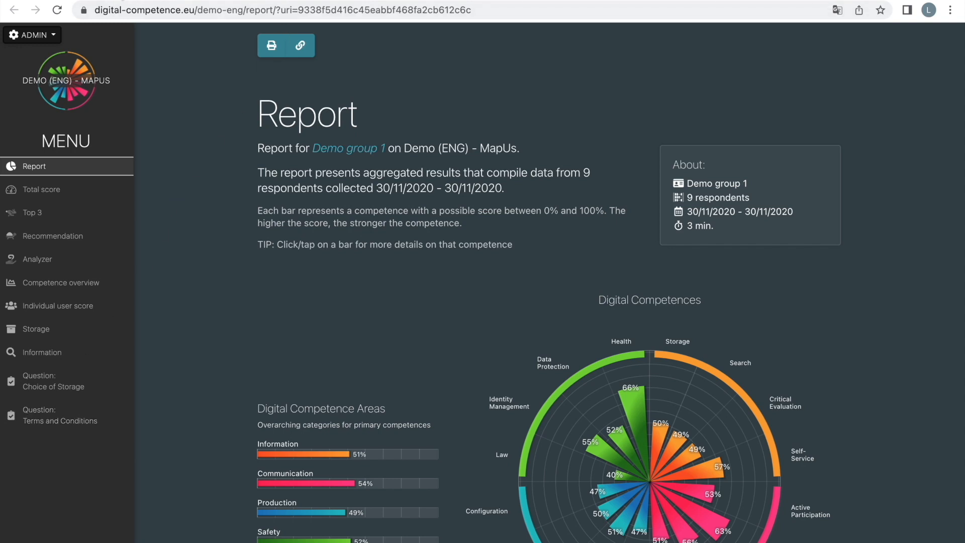
left_click(140, 1)
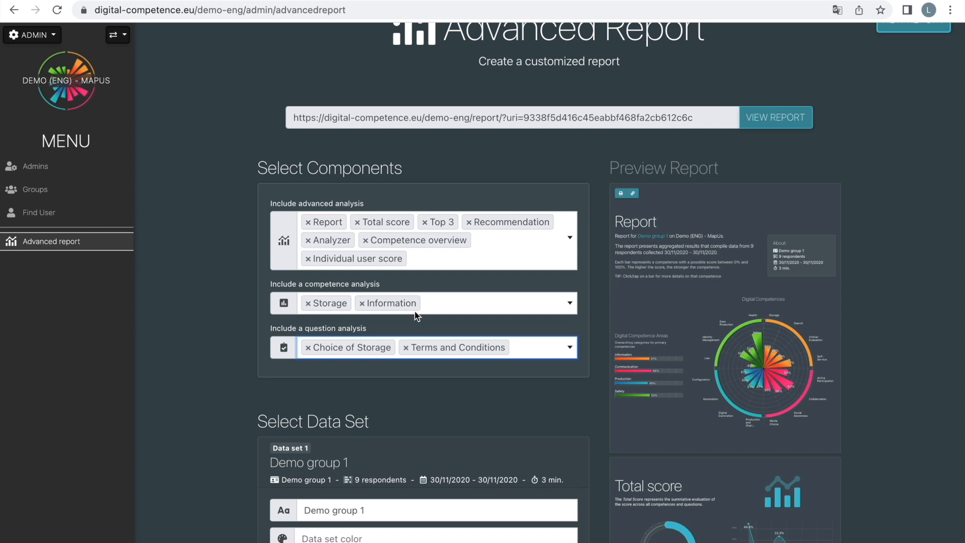
Remove the Terms and Conditions question from the report's question analysis
left_click(407, 350)
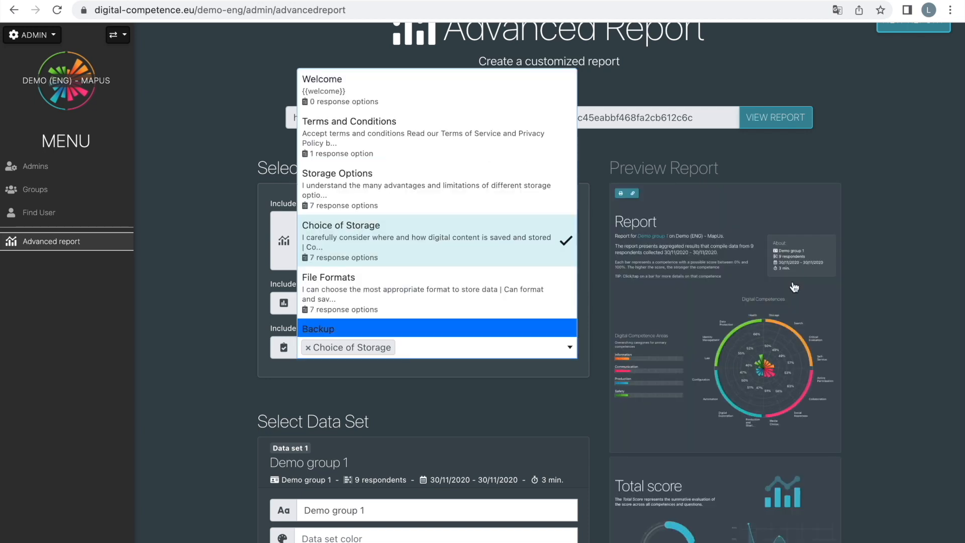
left_click(922, 261)
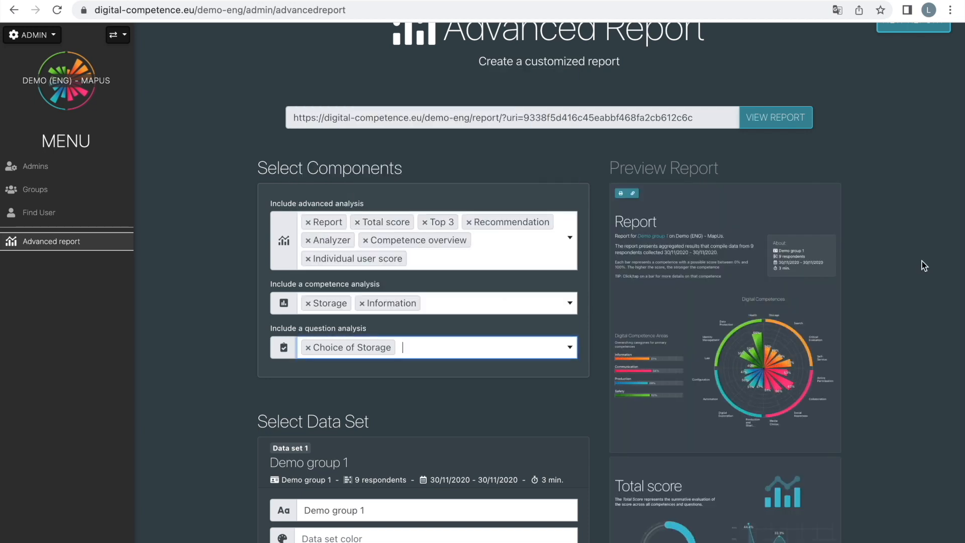
Start a new advanced report with the default components and data set
scroll(921, 261, "up", 1)
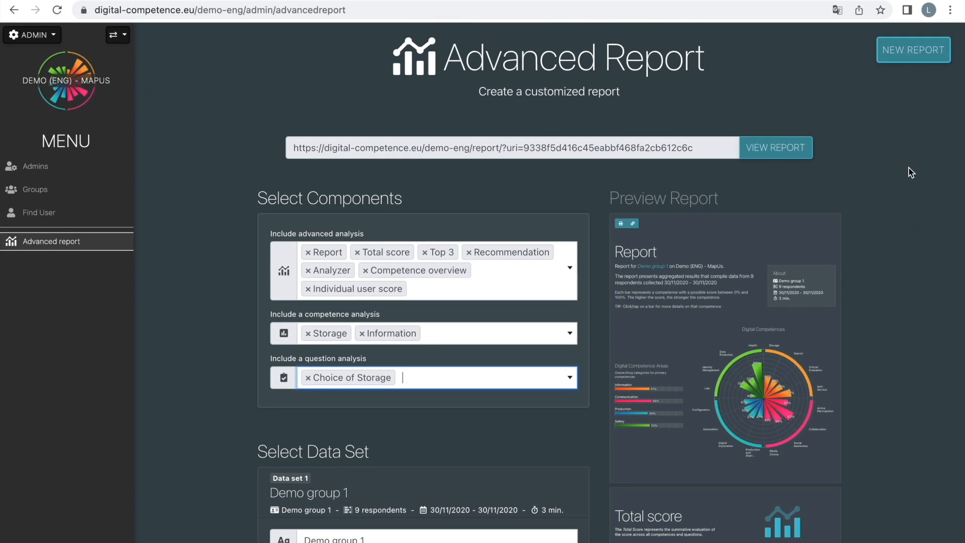
left_click(905, 60)
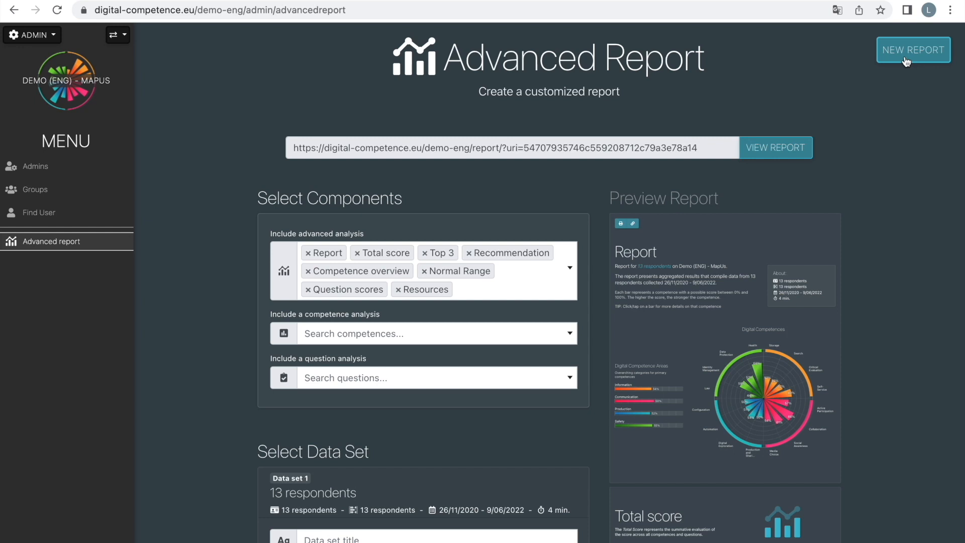
Go back to the opened Demo group 1 report and reload it from its link
mouse_move(300, 4)
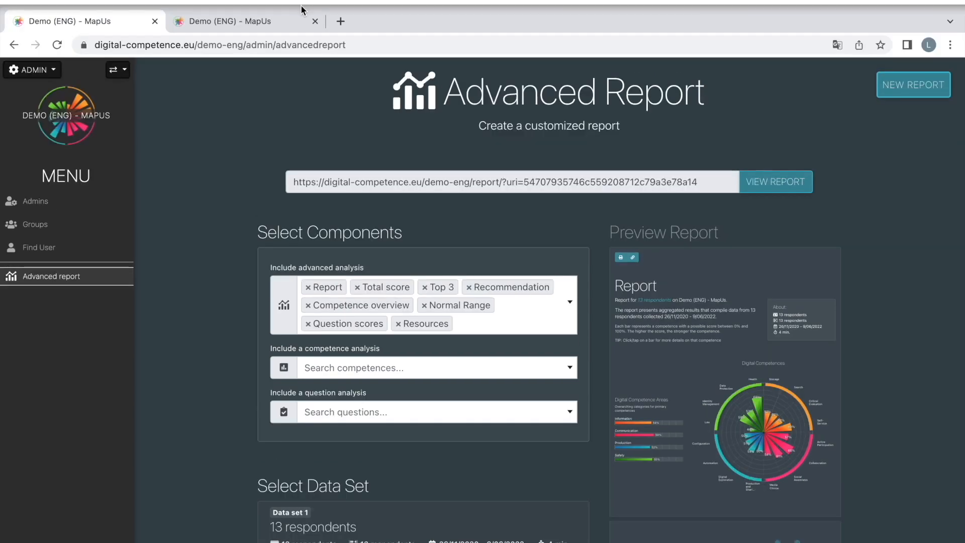
left_click(279, 17)
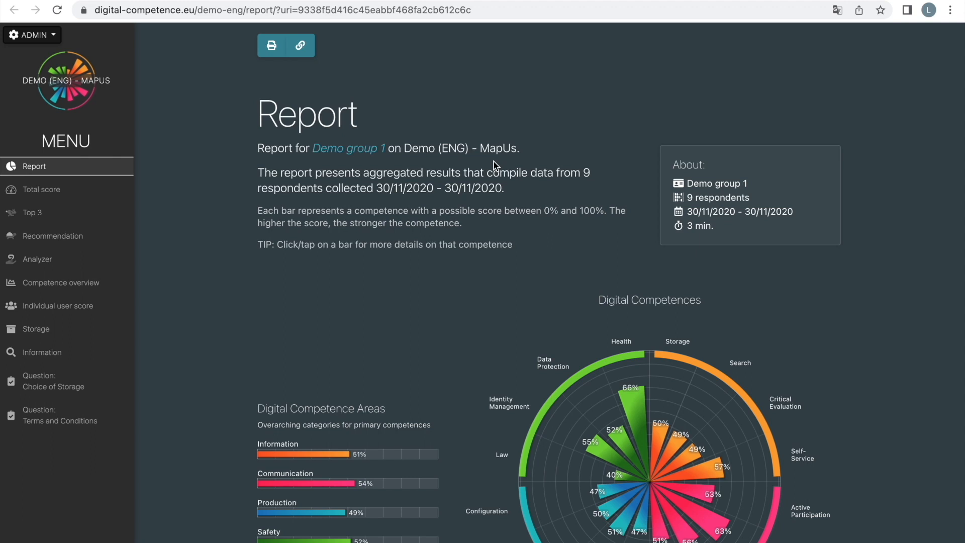
left_click(505, 11)
key("Return")
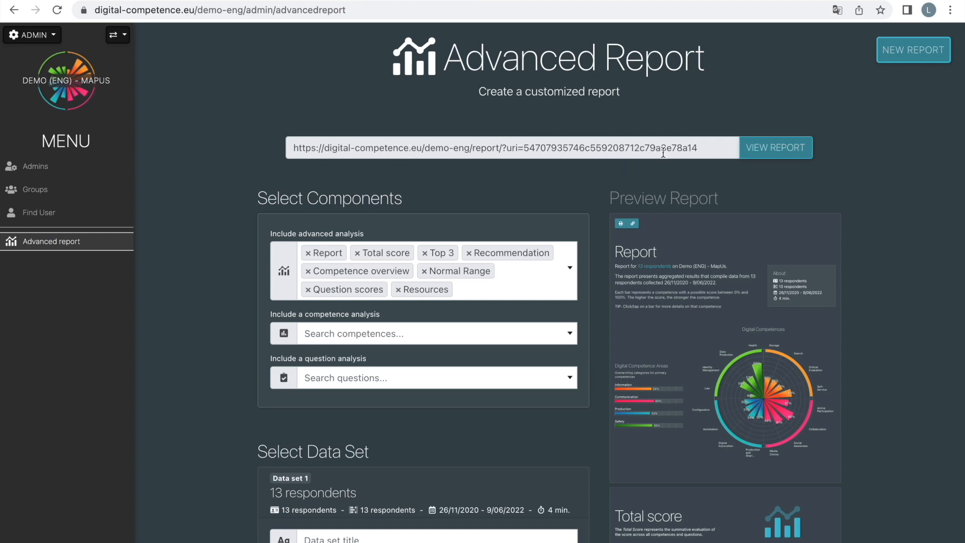
View the newly created report from the report builder
left_click(757, 154)
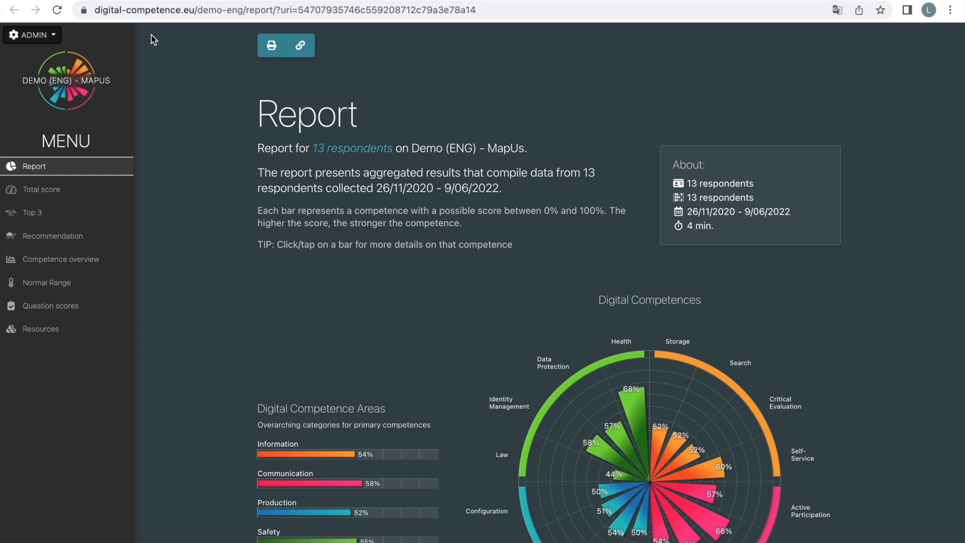
left_click(124, 1)
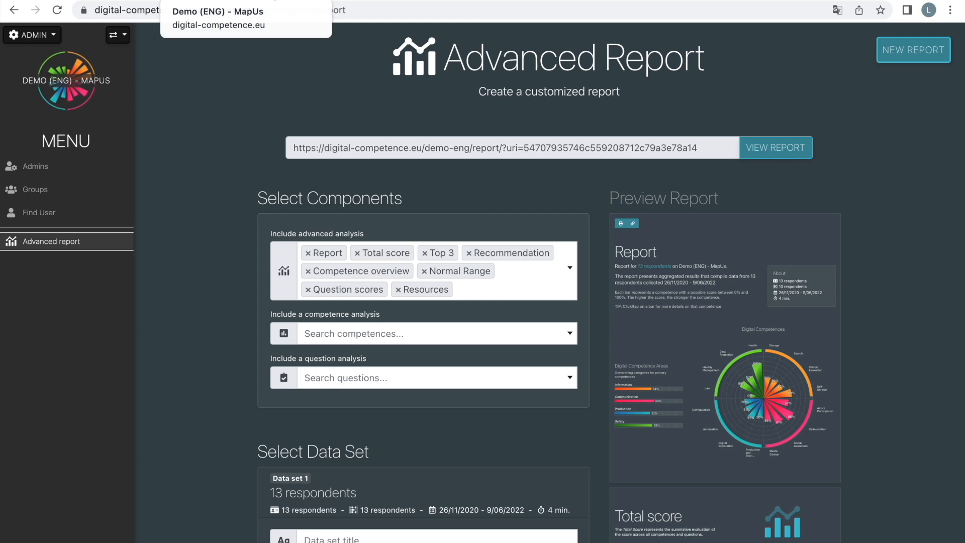
left_click(273, 0)
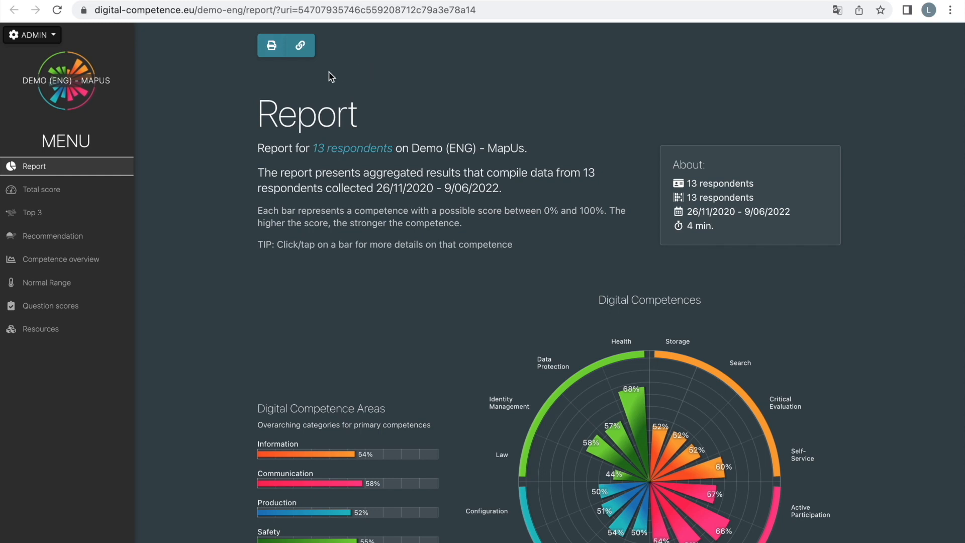
Open the new report's printable version without printing and look through its sections from Total score to Competence overview
left_click(271, 47)
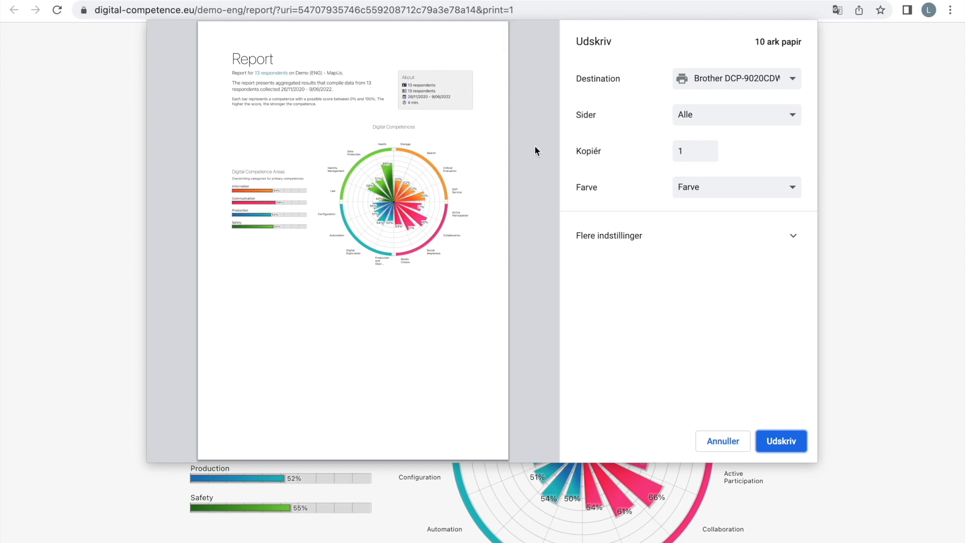
left_click(723, 441)
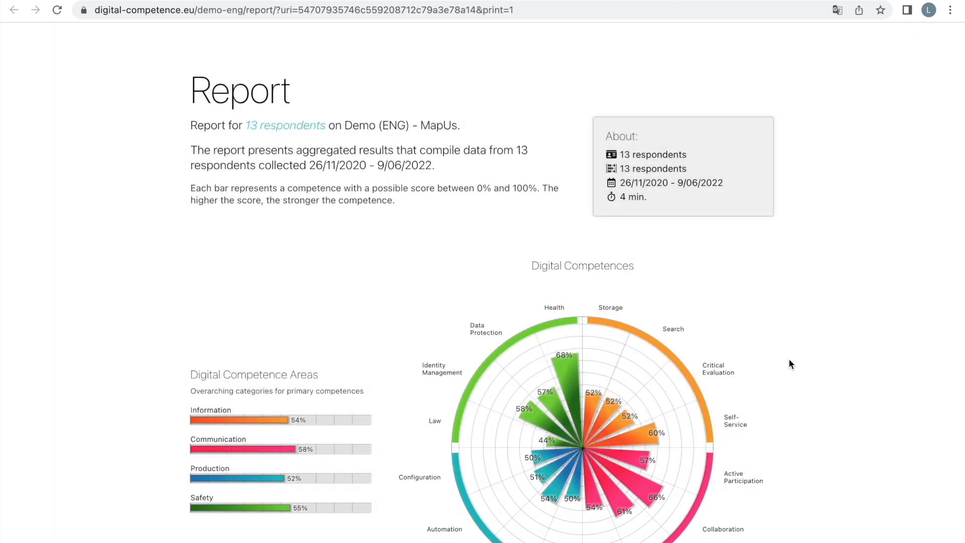
scroll(789, 359, "down", 8)
scroll(803, 302, "down", 15)
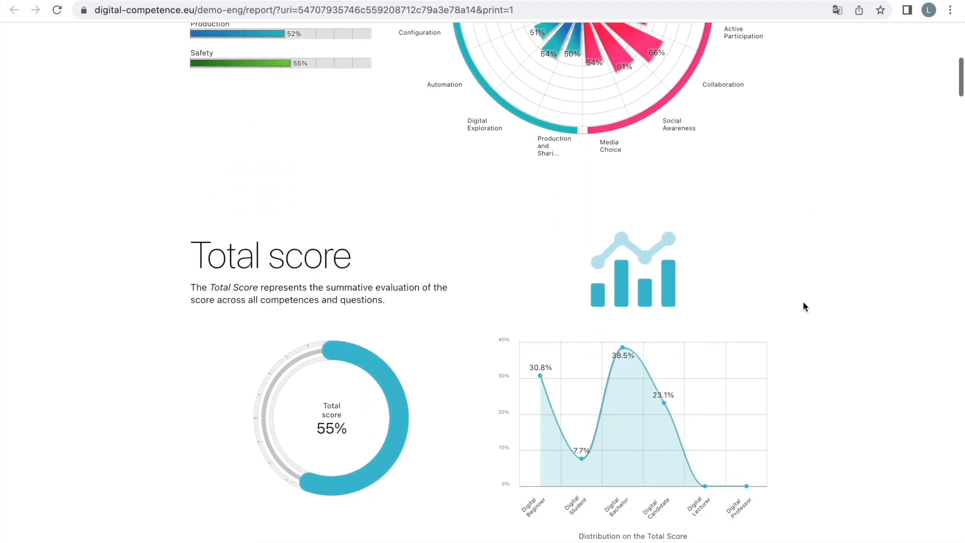
scroll(810, 274, "down", 9)
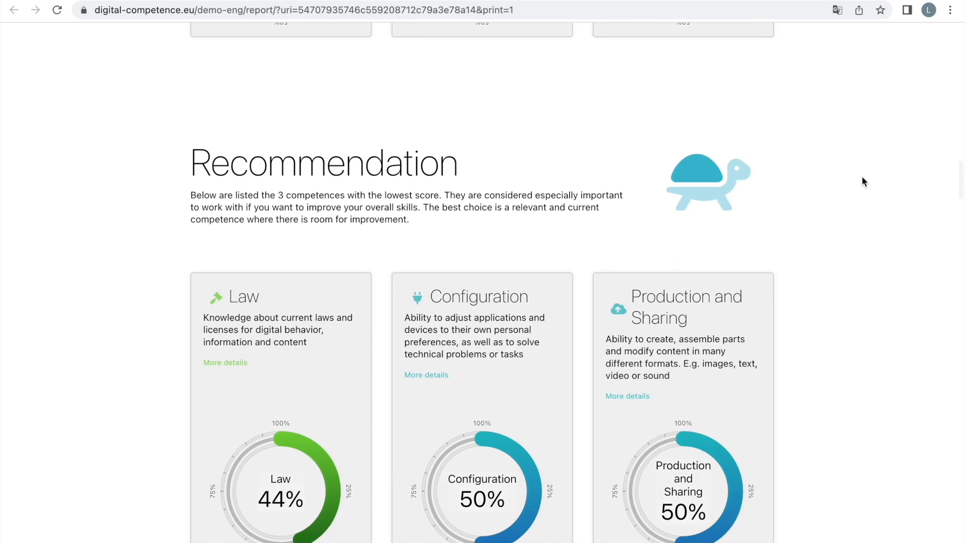
scroll(862, 180, "down", 9)
scroll(862, 181, "down", 5)
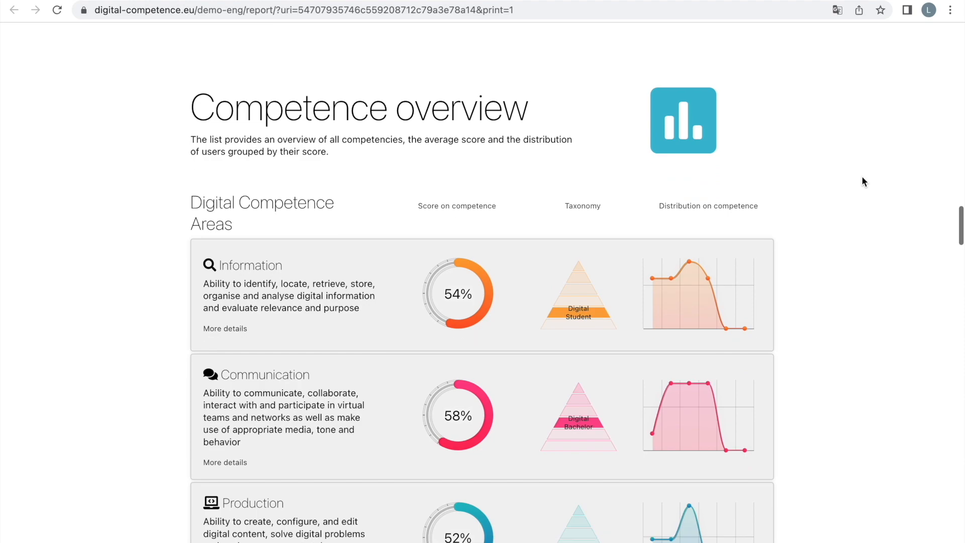
scroll(862, 181, "up", 20)
scroll(861, 180, "up", 20)
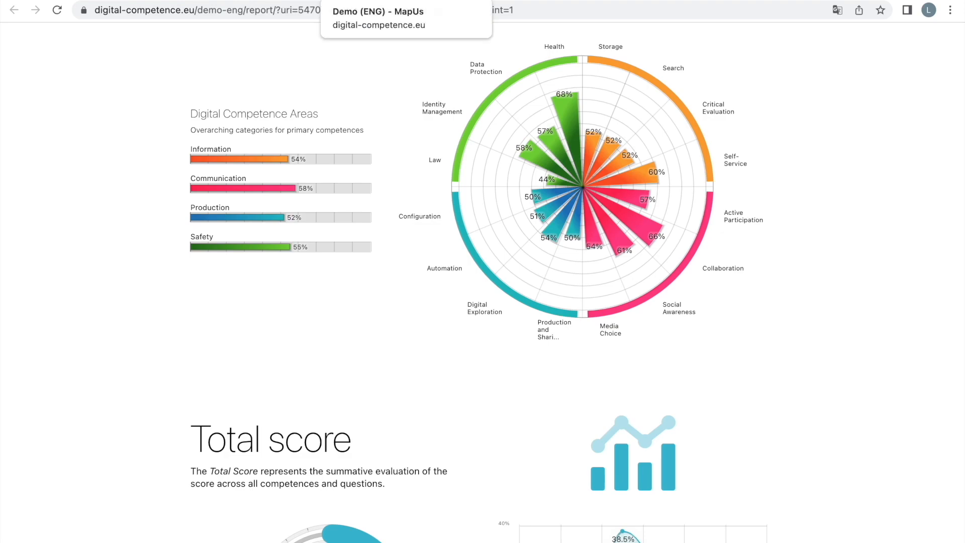
Switch to the Demo group 1 report and open the details of the Information competence area
left_click(417, 1)
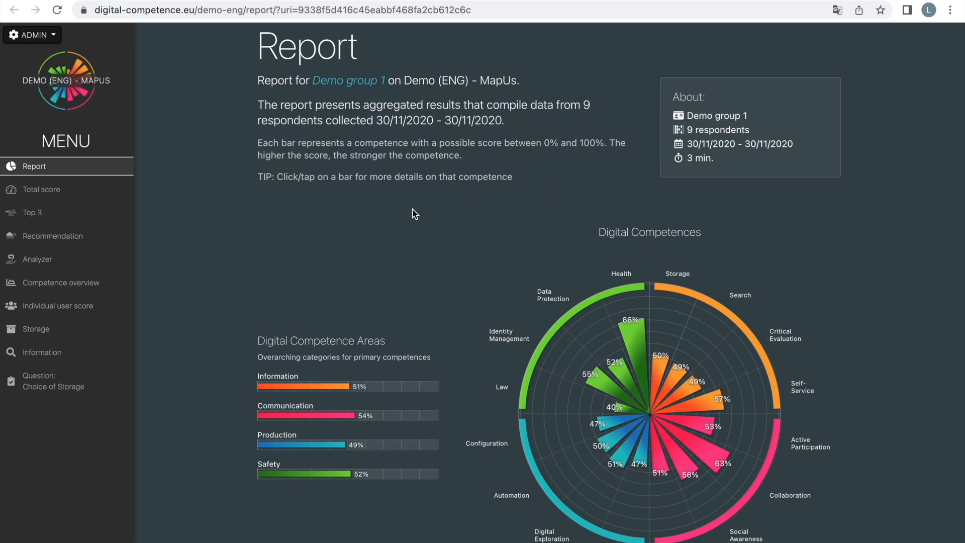
scroll(379, 229, "down", 1)
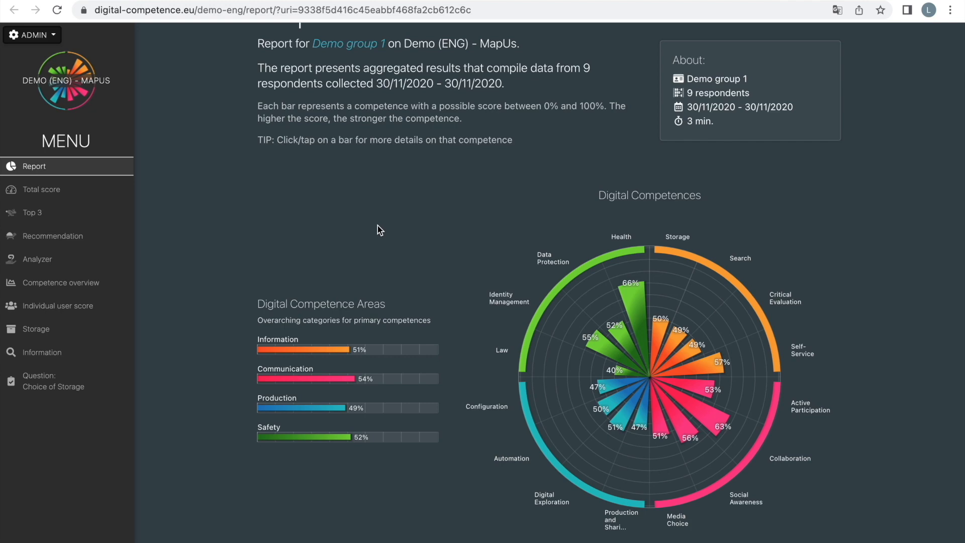
mouse_move(334, 349)
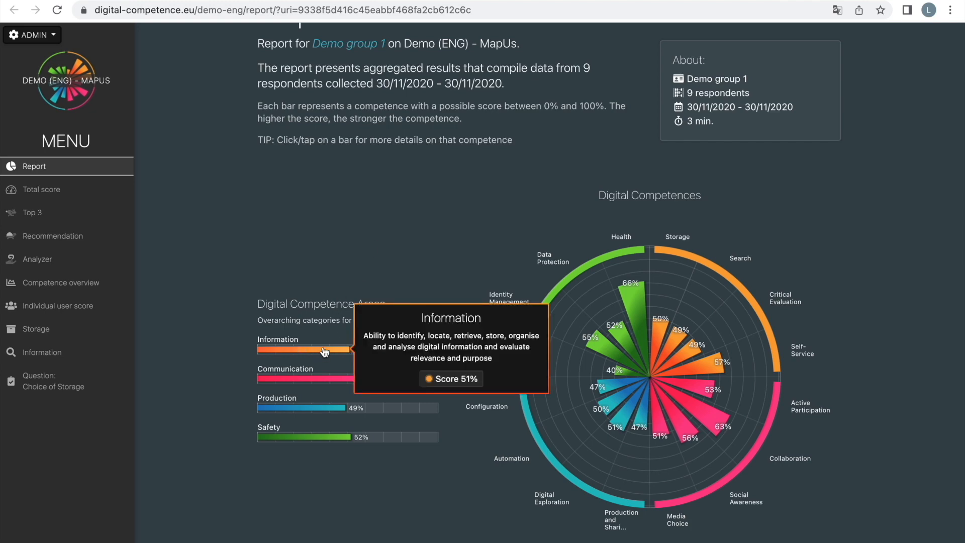
left_click(325, 350)
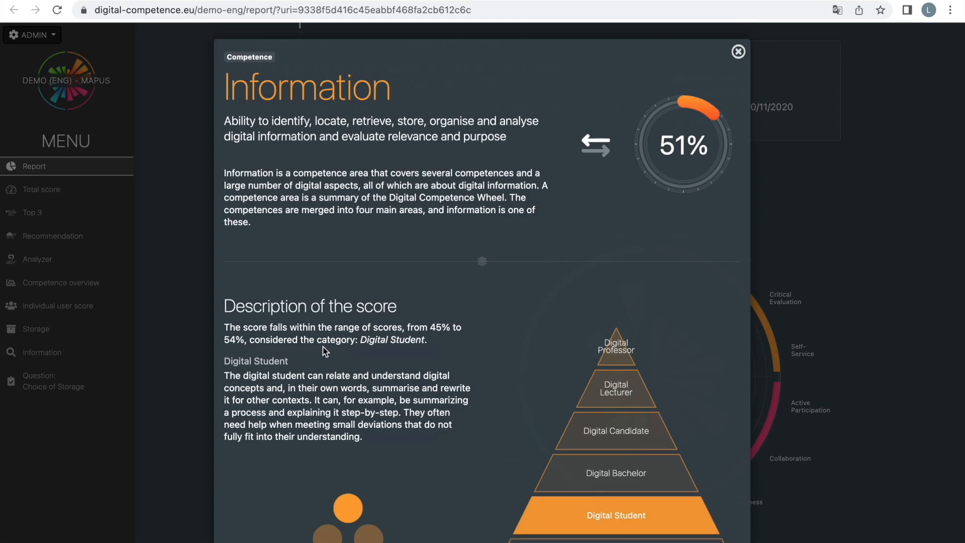
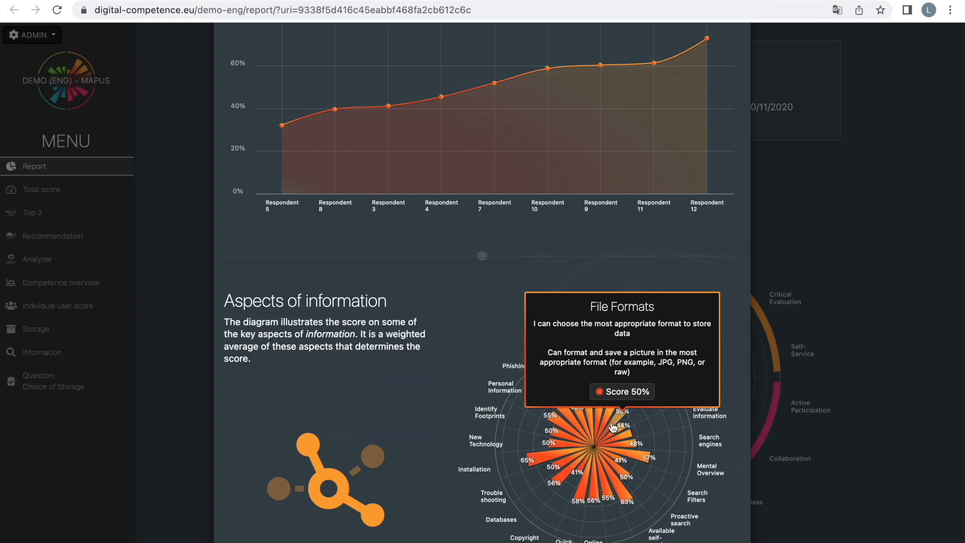
Open the File Formats question from the aspects of information, examine its response distribution, and close the details
left_click(613, 427)
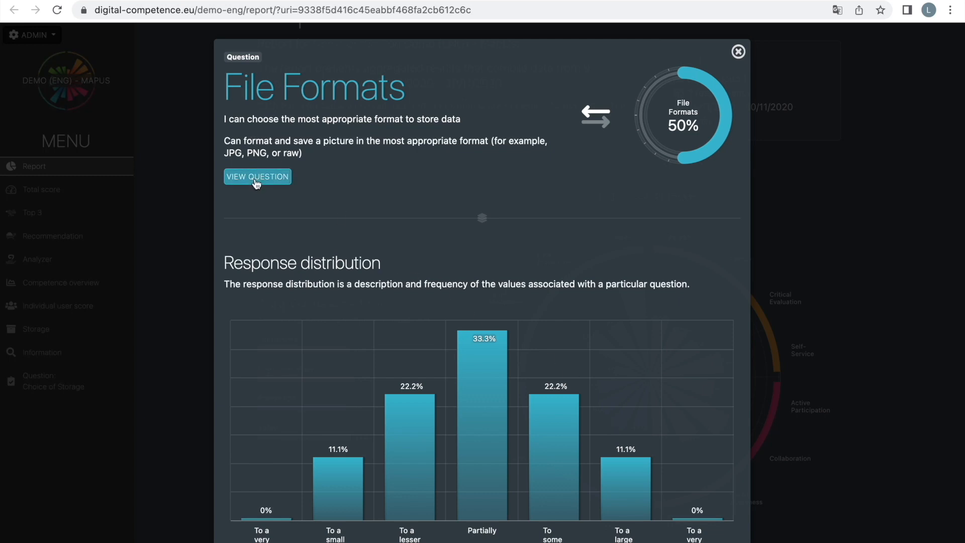
mouse_move(487, 391)
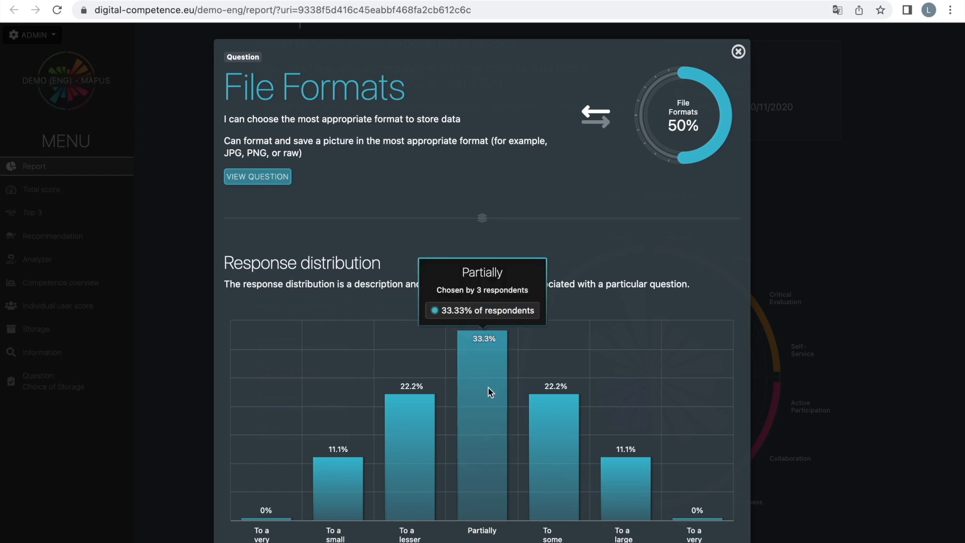
mouse_move(411, 428)
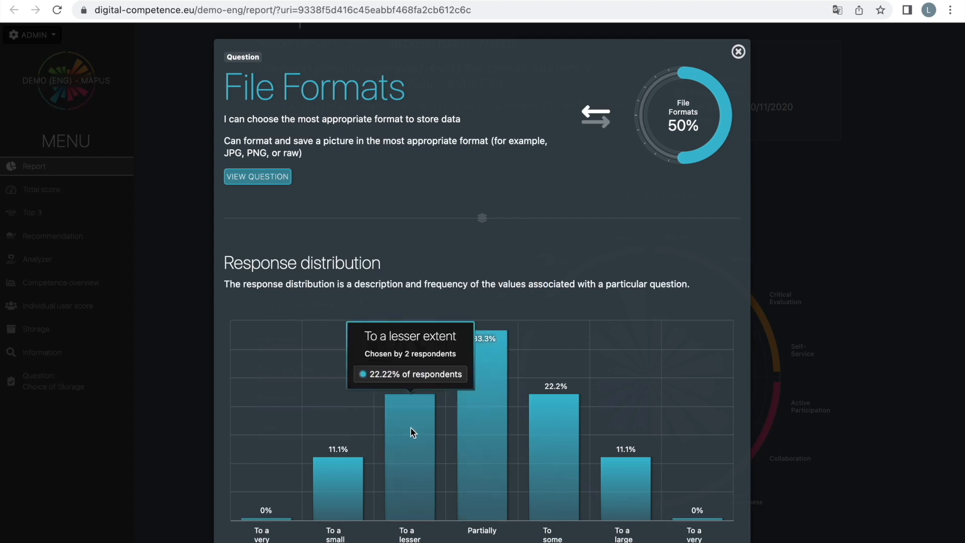
mouse_move(627, 475)
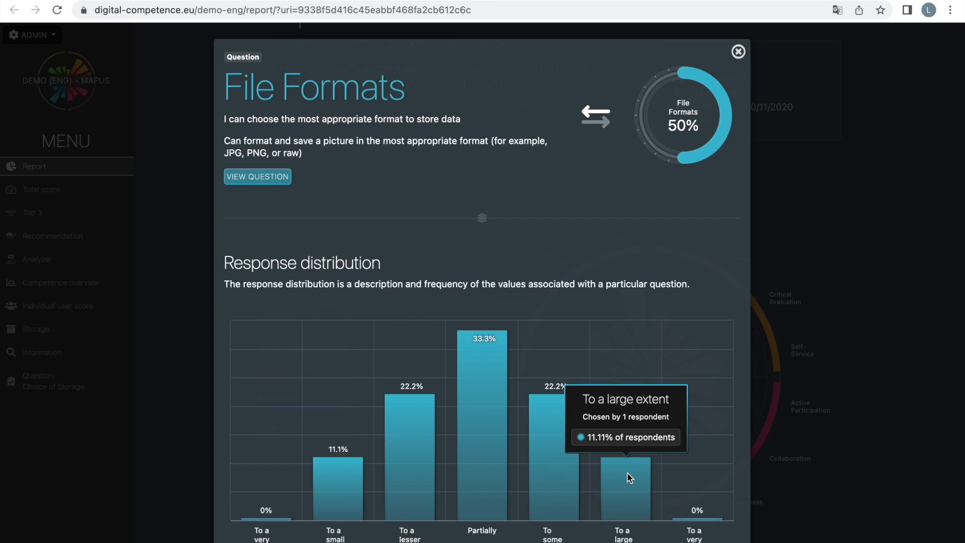
mouse_move(550, 457)
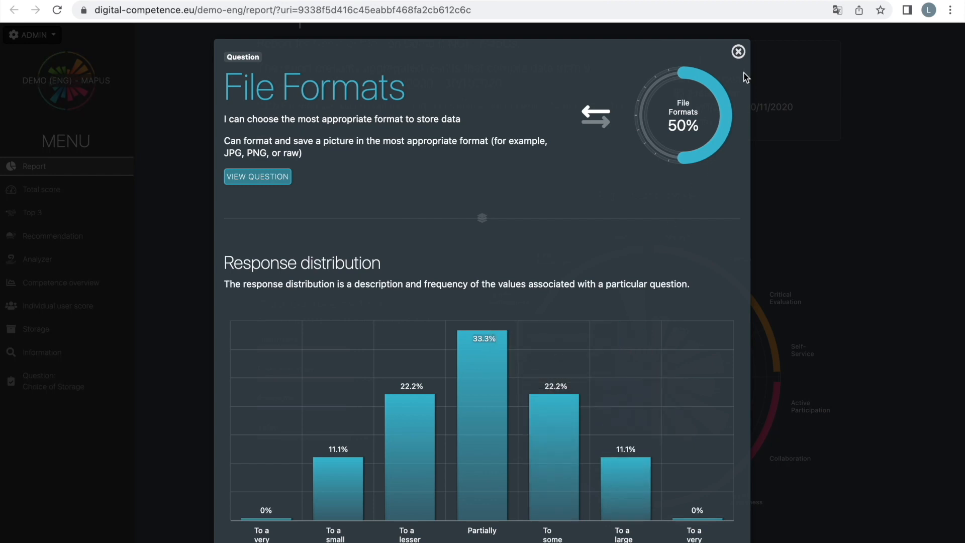
left_click(738, 52)
Open the Collaboration competence from the Digital Competences wheel and look through its aspects and resources
mouse_move(635, 312)
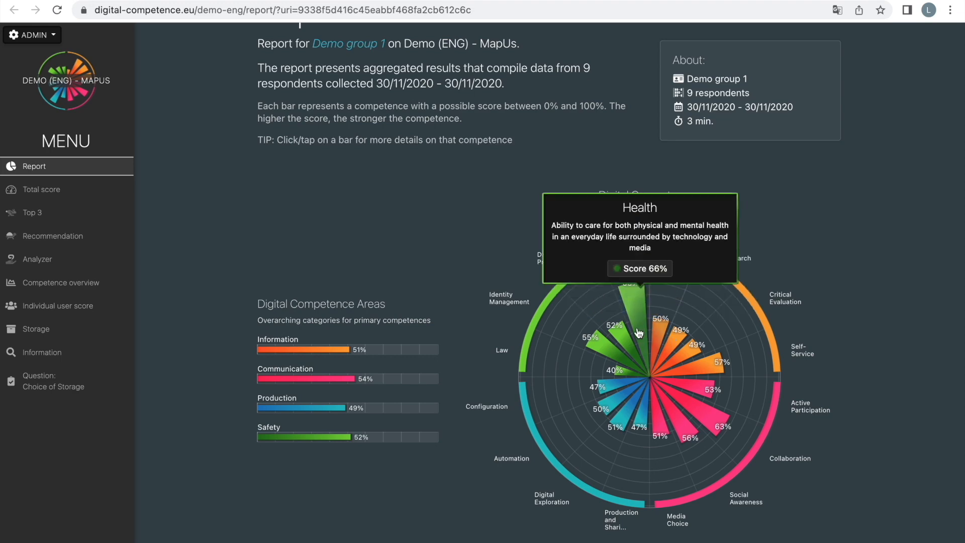
mouse_move(696, 419)
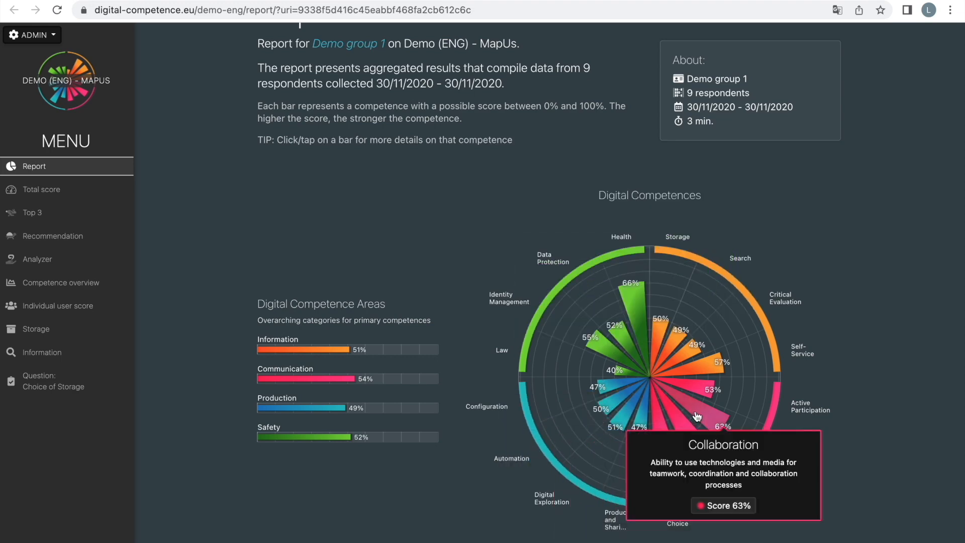
left_click(695, 418)
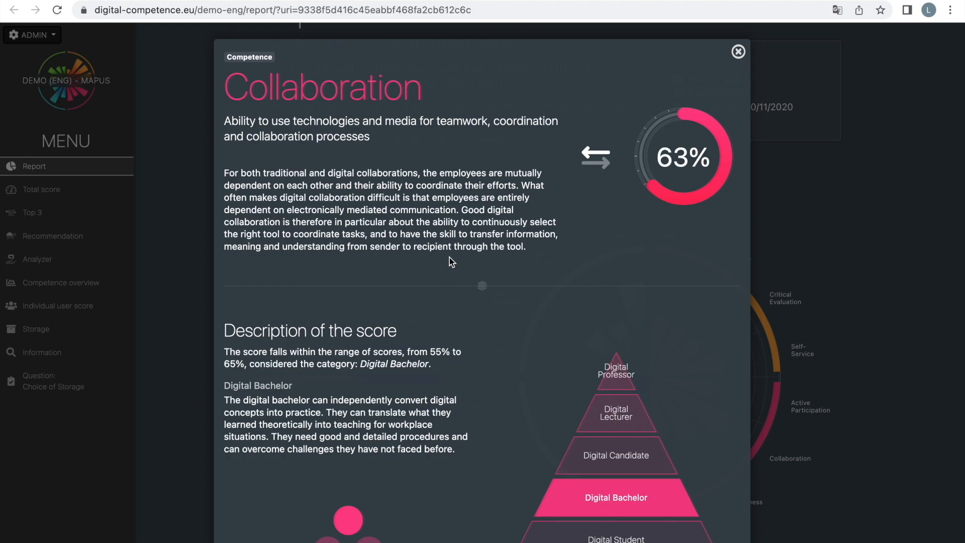
scroll(449, 257, "down", 15)
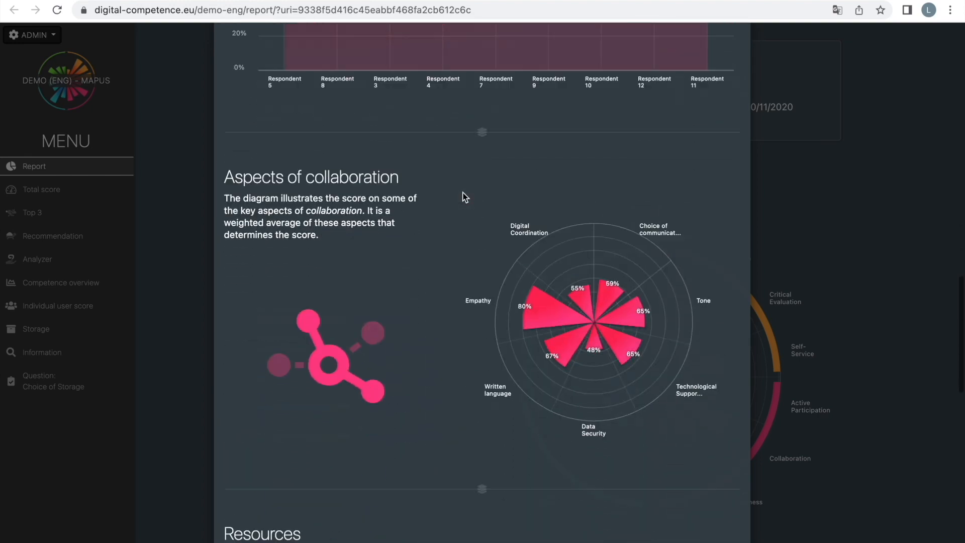
scroll(462, 197, "down", 9)
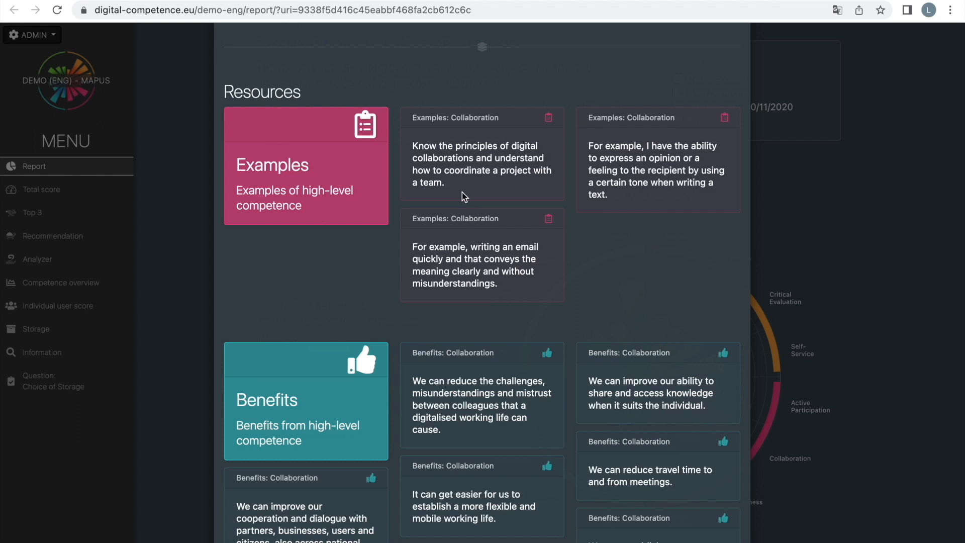
Close the Collaboration details and look through the report's Total score page, including the score distribution and description
scroll(462, 192, "up", 1)
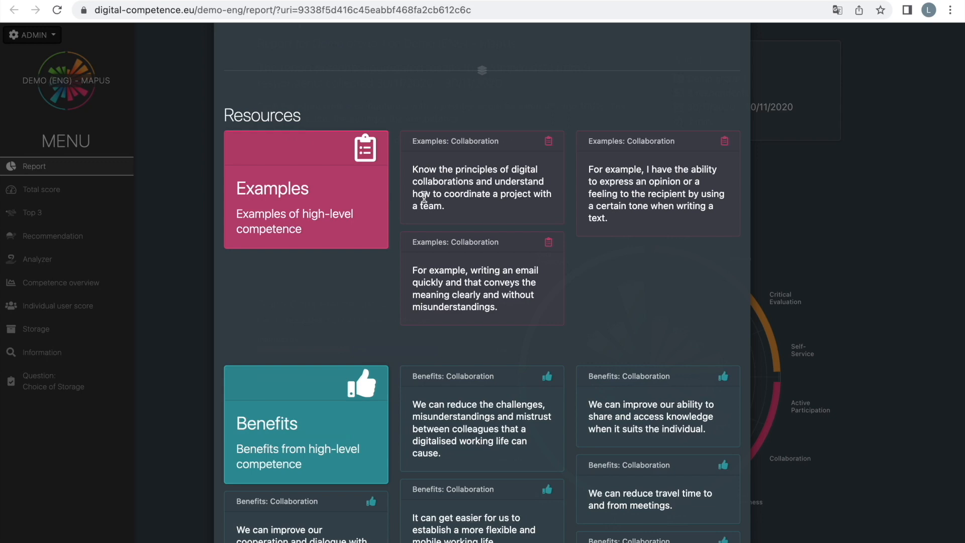
left_click(869, 209)
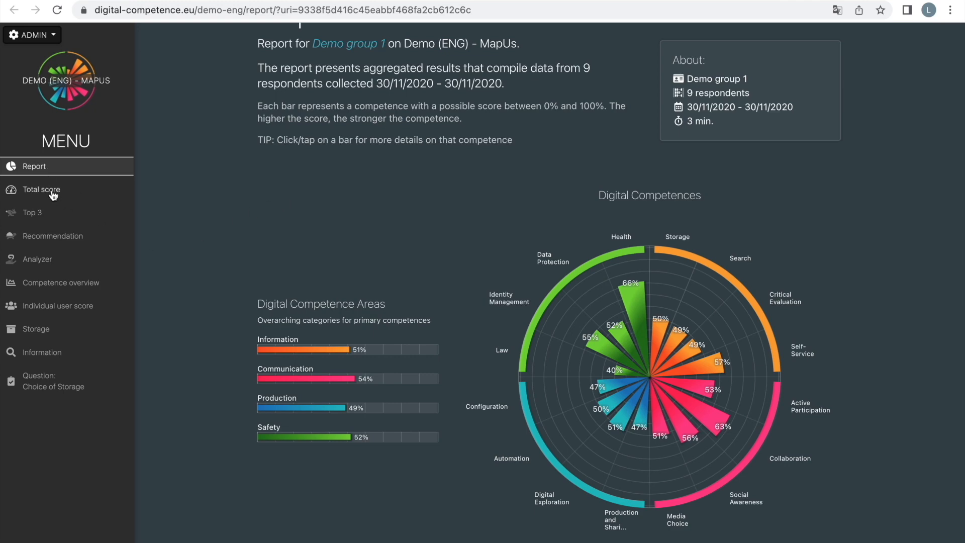
left_click(52, 194)
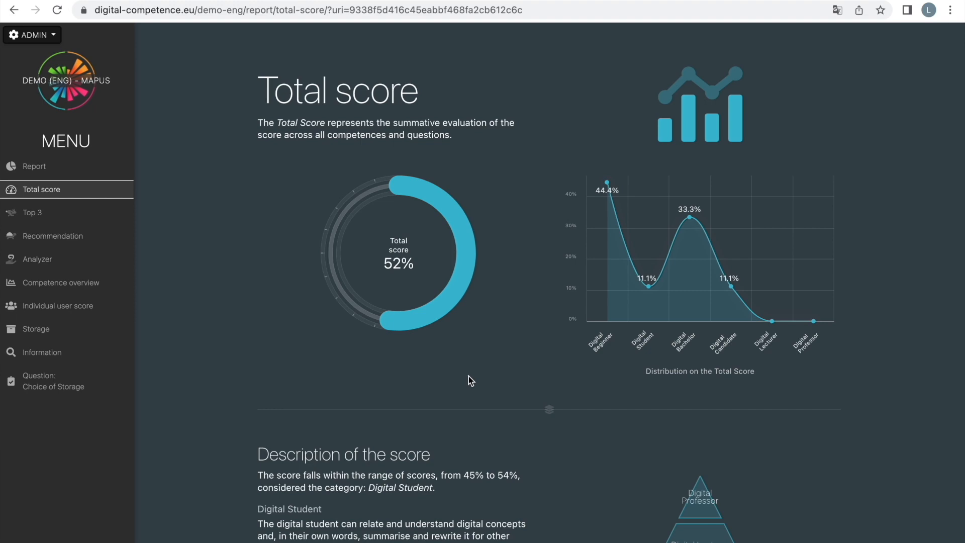
scroll(469, 376, "down", 6)
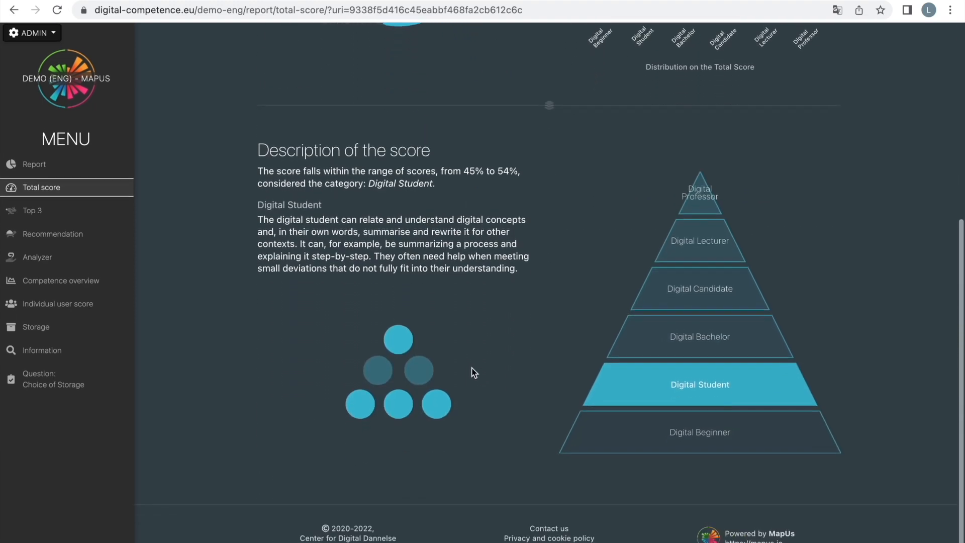
scroll(471, 372, "up", 4)
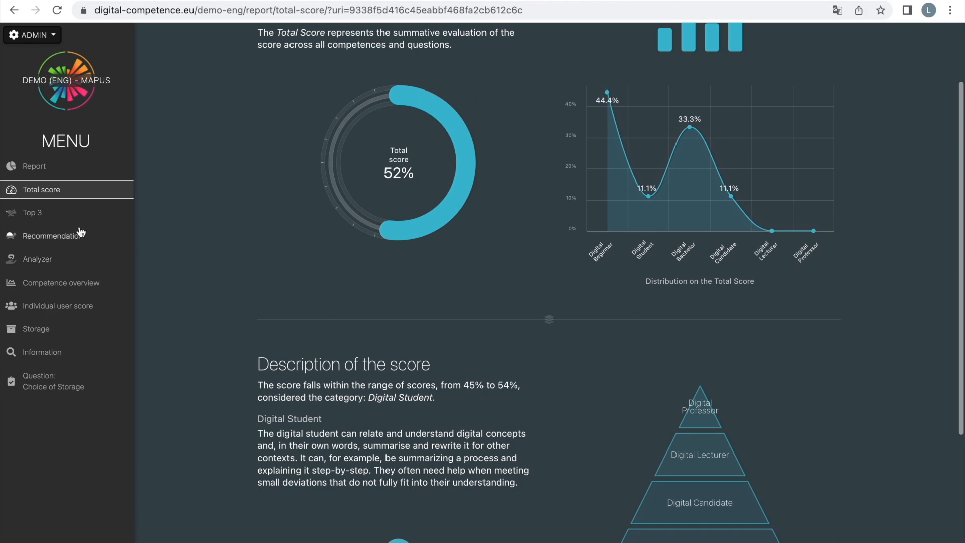
View the report's Top 3 competences and the Recommendation page with the lowest-scoring competences
left_click(34, 212)
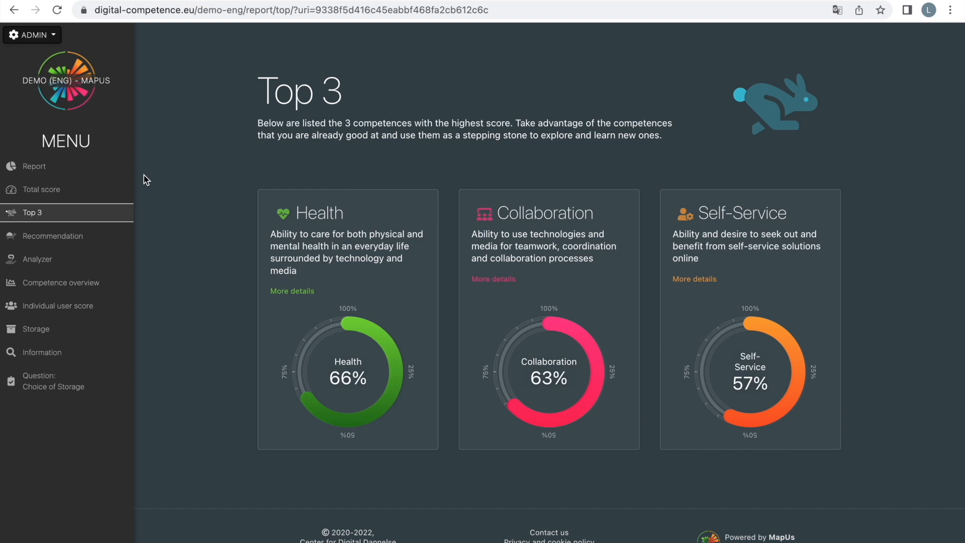
left_click(54, 241)
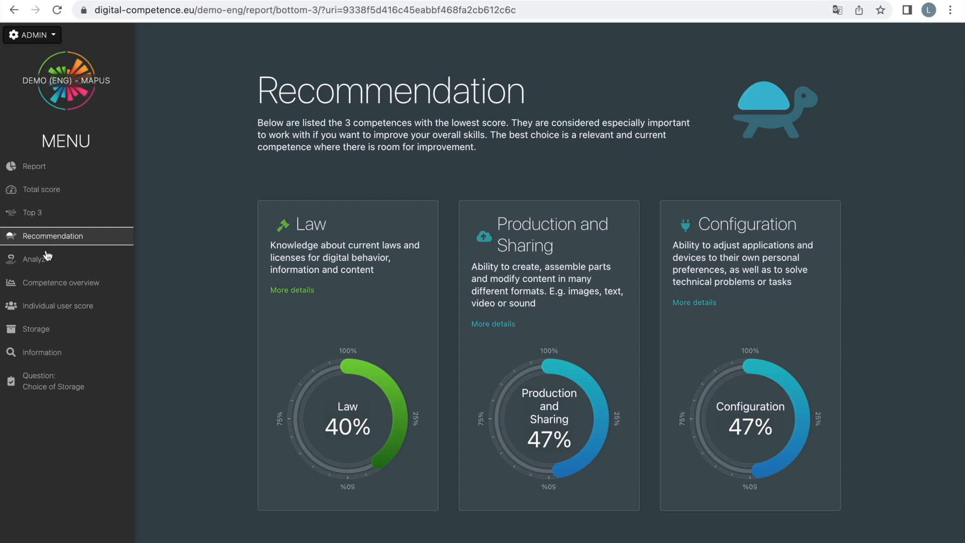
Open the Analyzer, inspect the competence bars in its chart, and expand the Job type segment of respondents
left_click(44, 261)
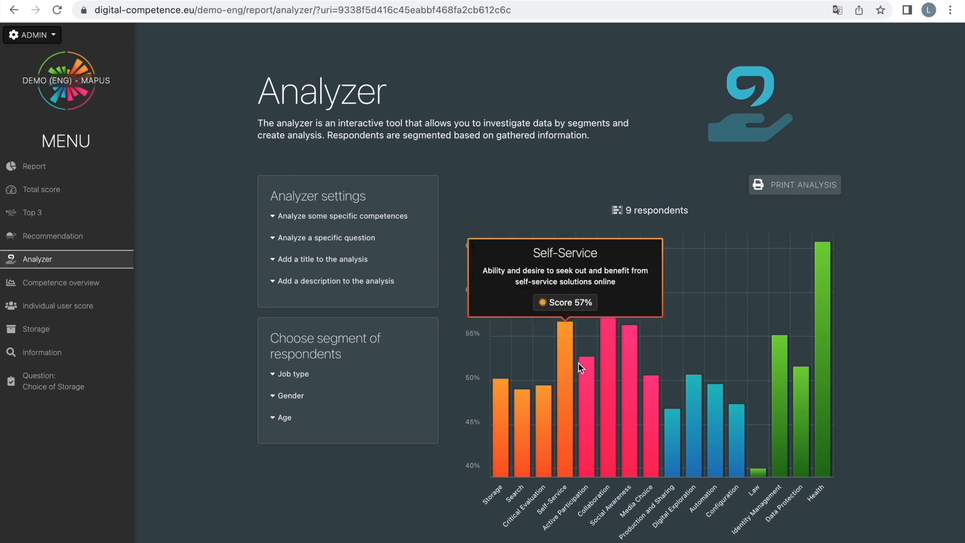
mouse_move(602, 364)
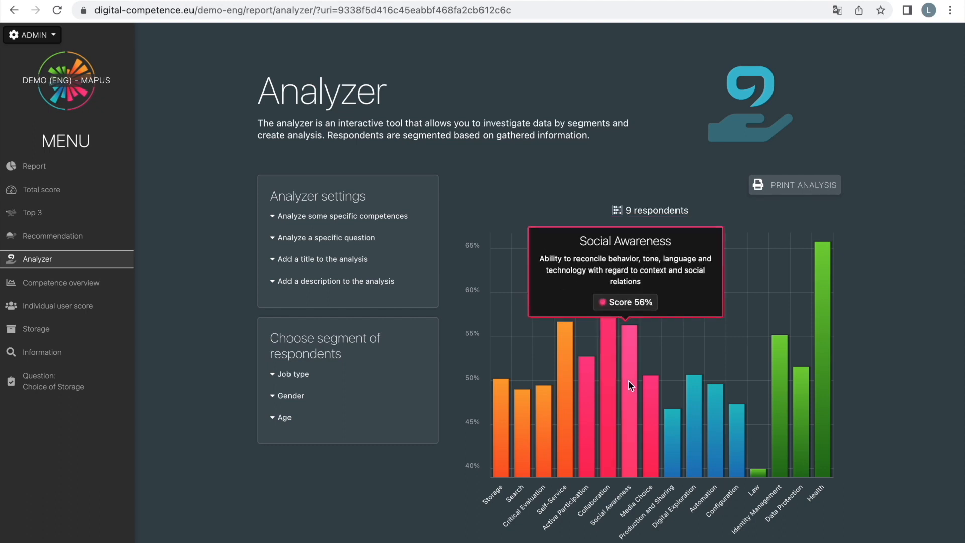
left_click(275, 376)
left_click(224, 399)
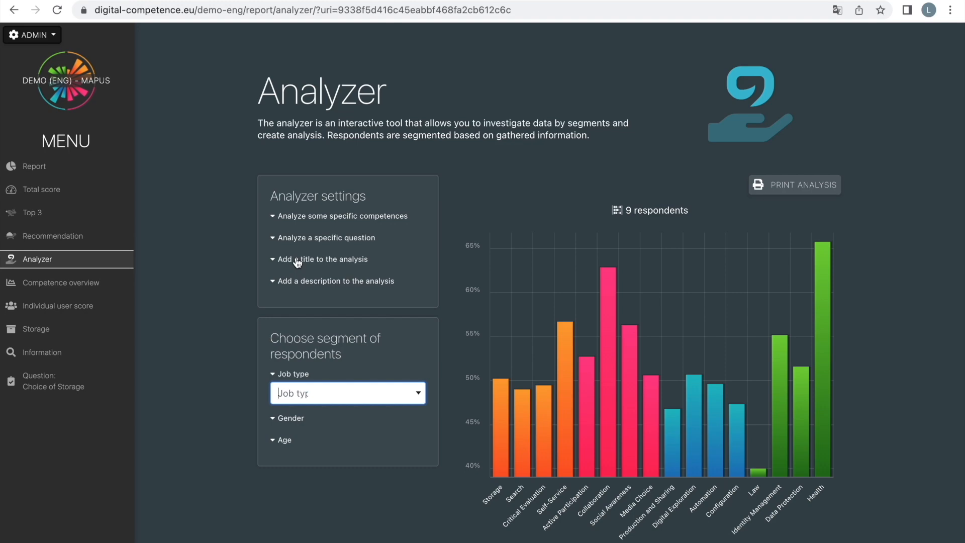
Open the Competence overview and look through the scores, taxonomy and distributions of the competence areas and competences
left_click(61, 286)
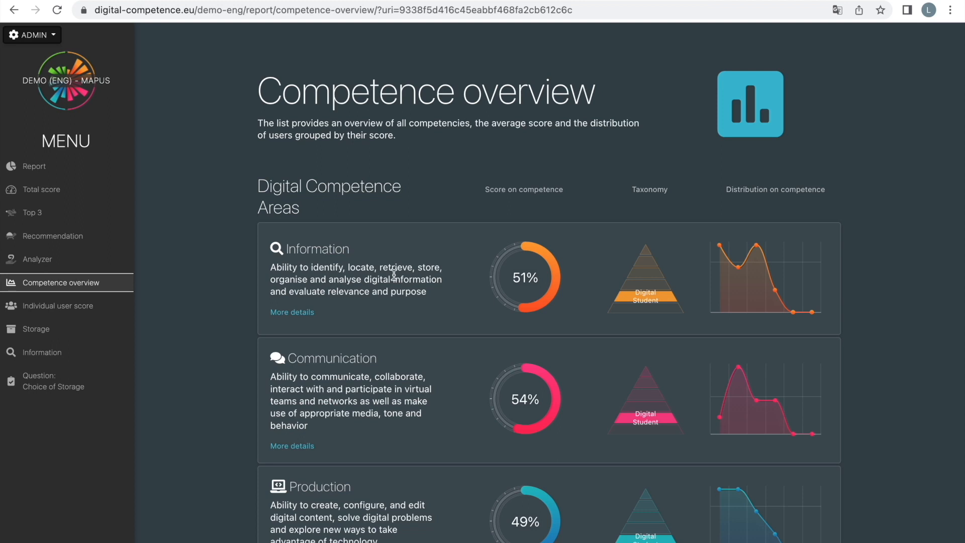
scroll(435, 332, "down", 15)
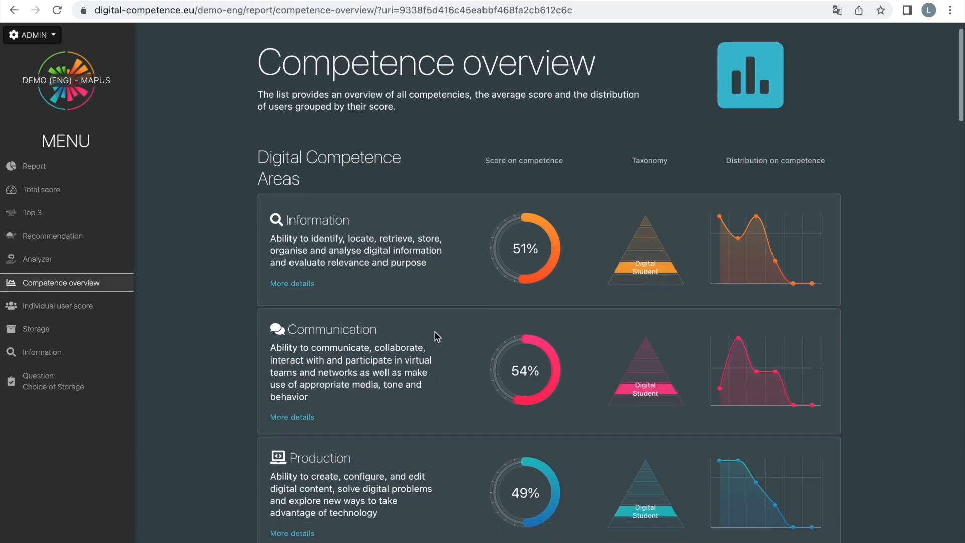
scroll(434, 325, "down", 20)
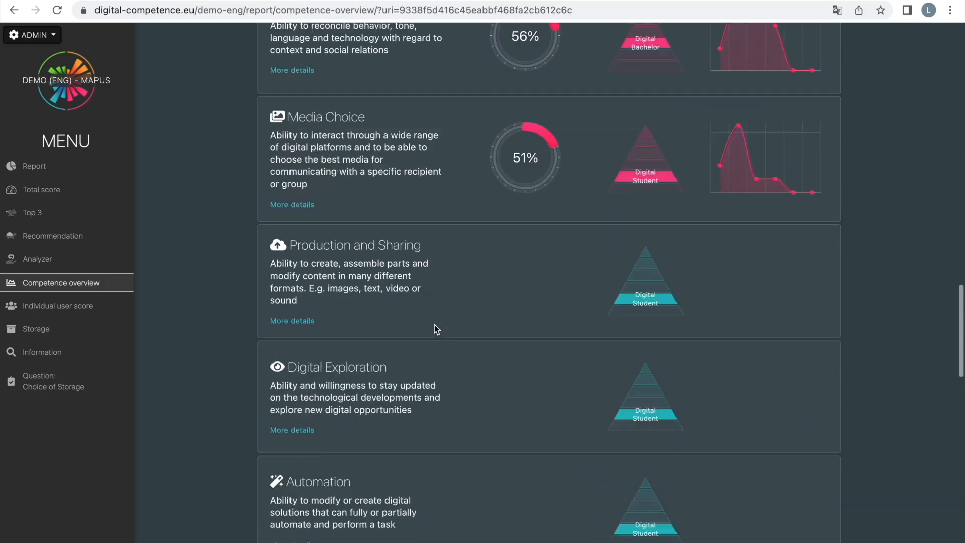
scroll(434, 325, "up", 6)
scroll(434, 325, "up", 20)
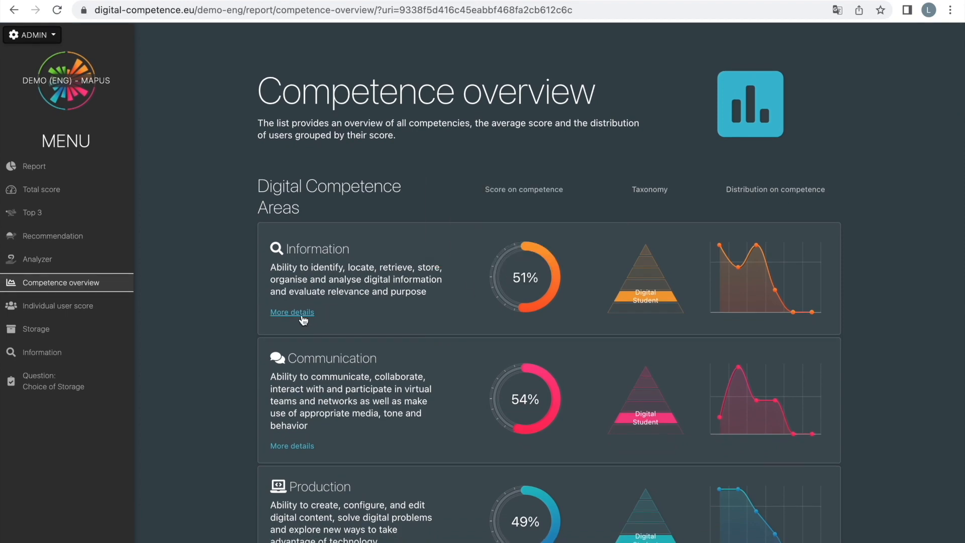
Open the details of the Information area from the overview, look through them, and close them
left_click(292, 312)
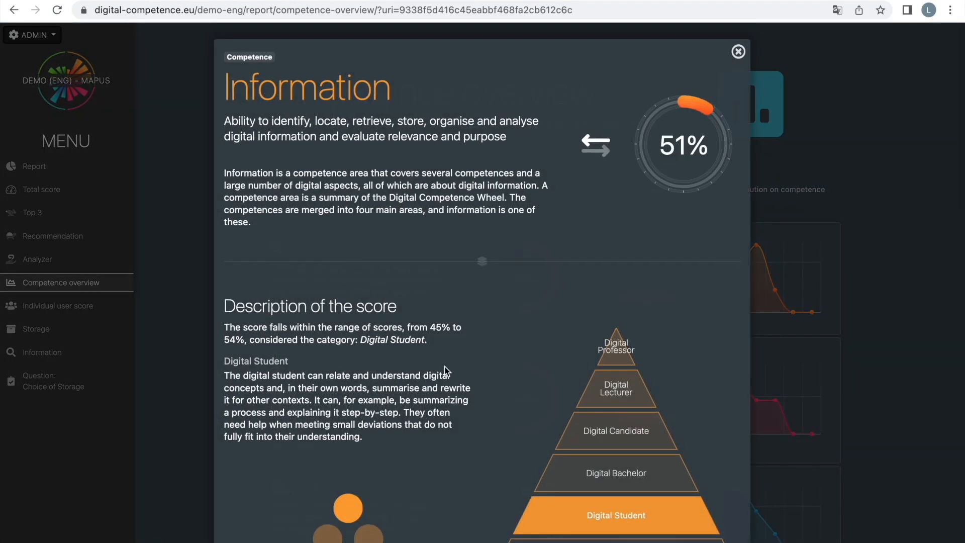
scroll(447, 367, "down", 12)
scroll(445, 367, "up", 12)
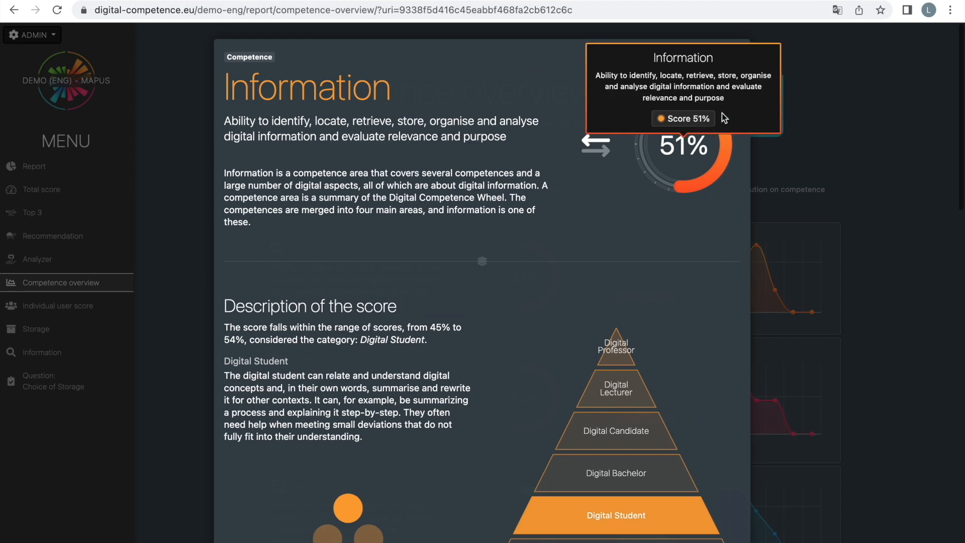
left_click(738, 52)
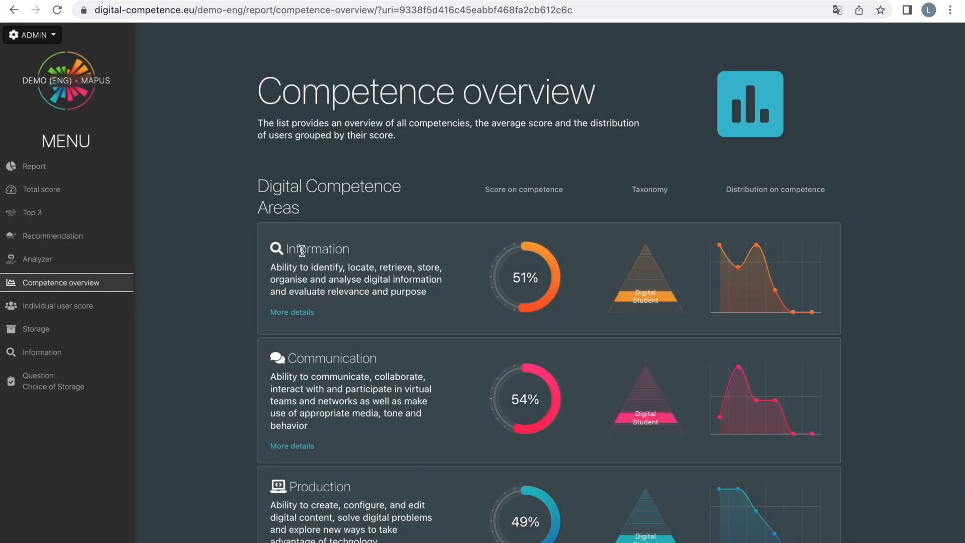
View the Individual user score chart and look through the Storage competence page from the score description to the resources
left_click(47, 308)
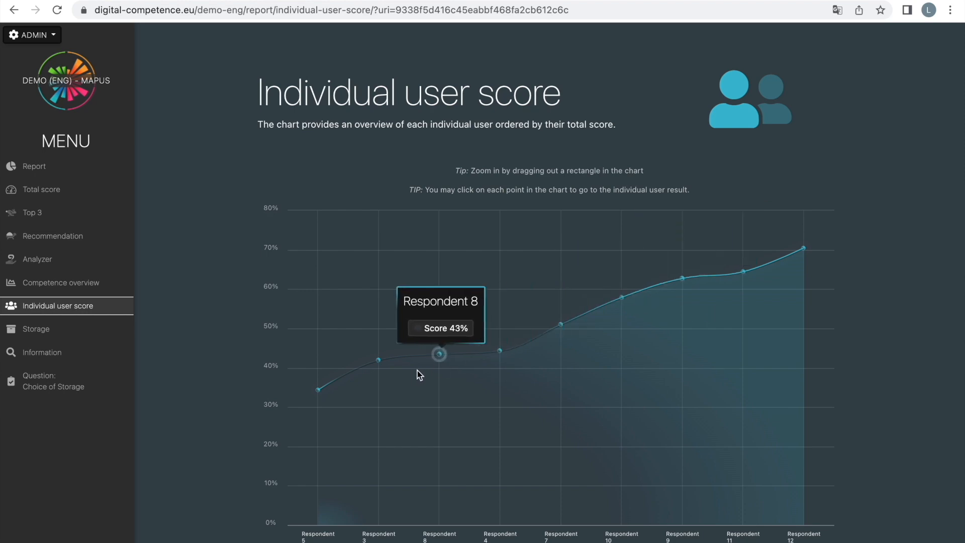
left_click(36, 332)
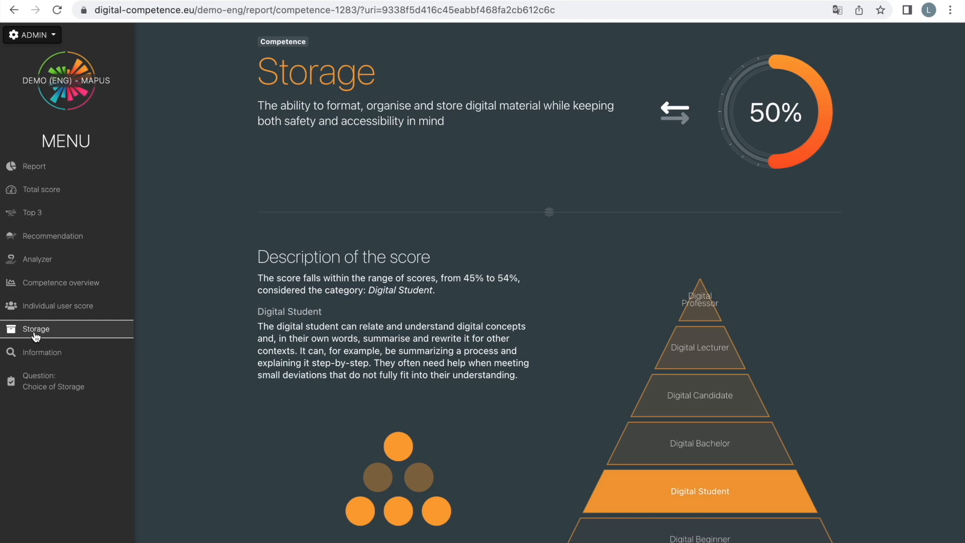
scroll(360, 348, "down", 7)
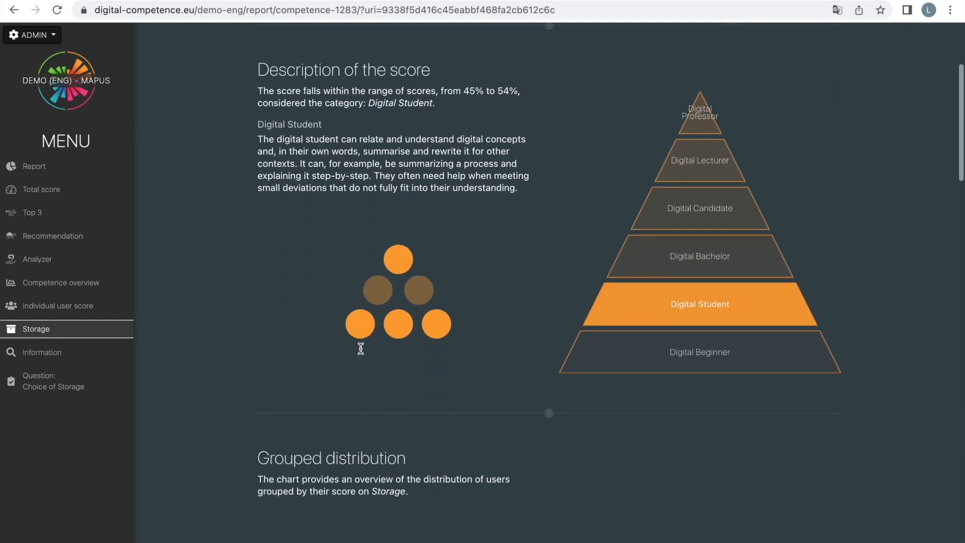
scroll(360, 348, "down", 4)
scroll(360, 349, "up", 11)
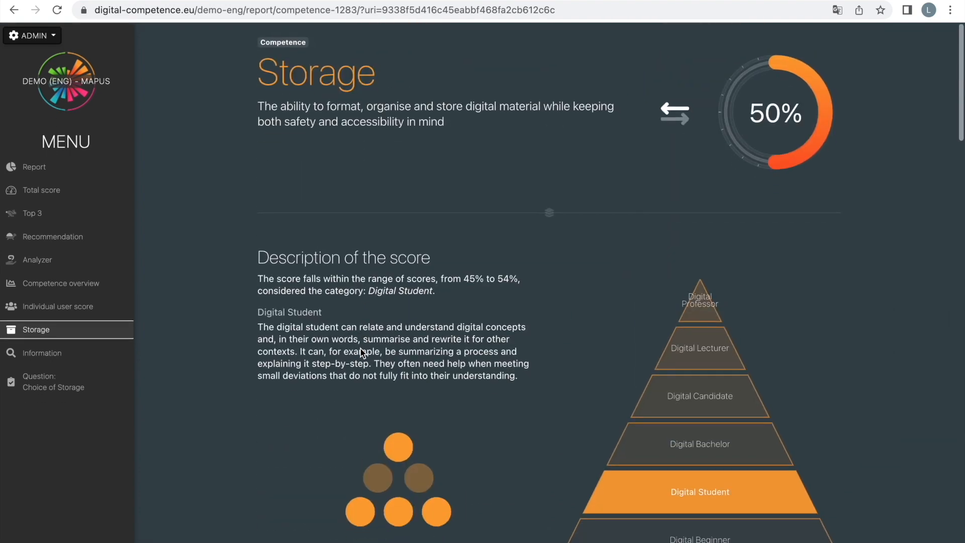
scroll(361, 348, "down", 11)
scroll(360, 349, "down", 12)
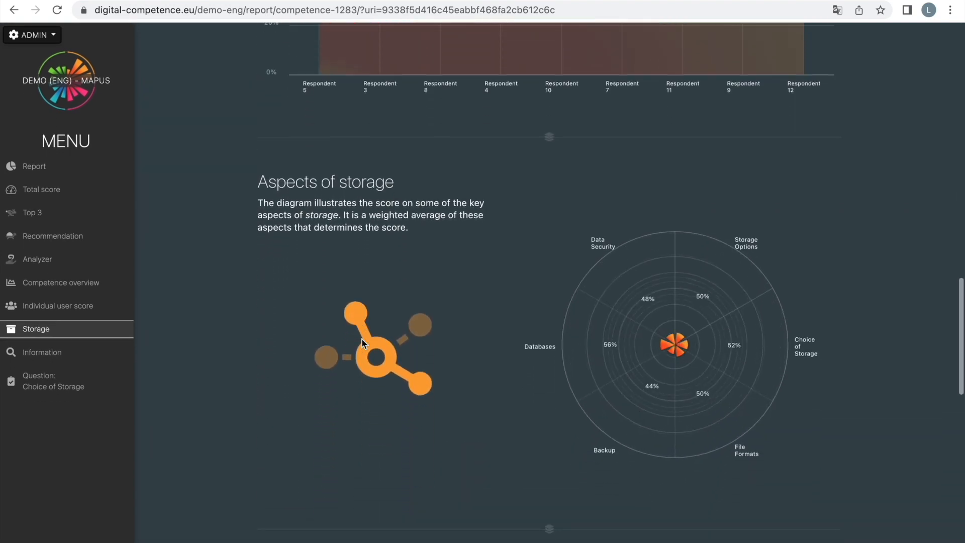
scroll(363, 331, "down", 10)
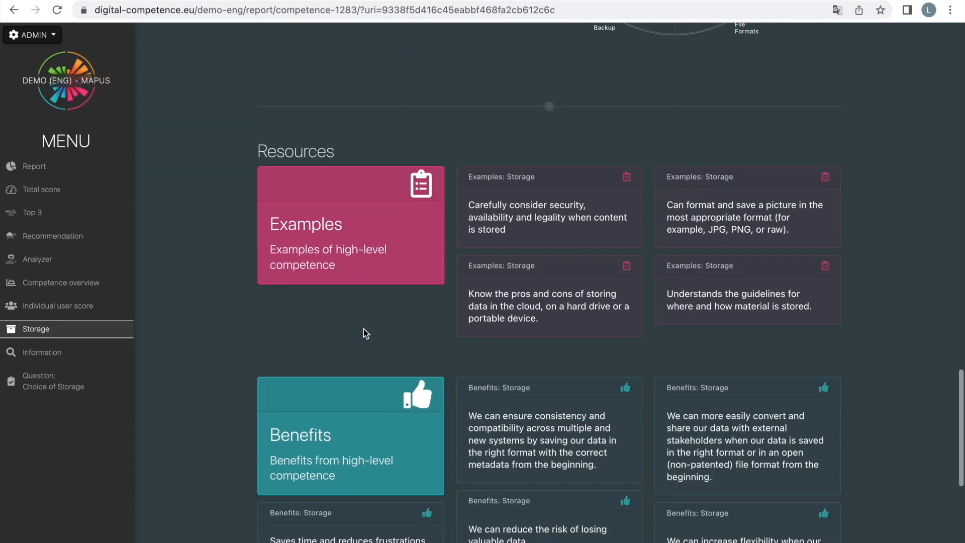
scroll(363, 332, "down", 2)
scroll(364, 331, "up", 20)
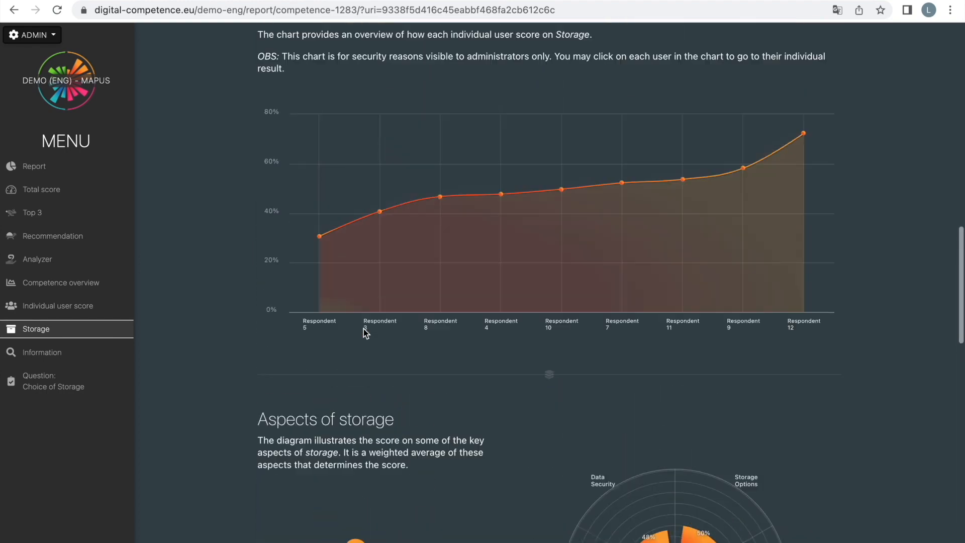
scroll(363, 329, "up", 9)
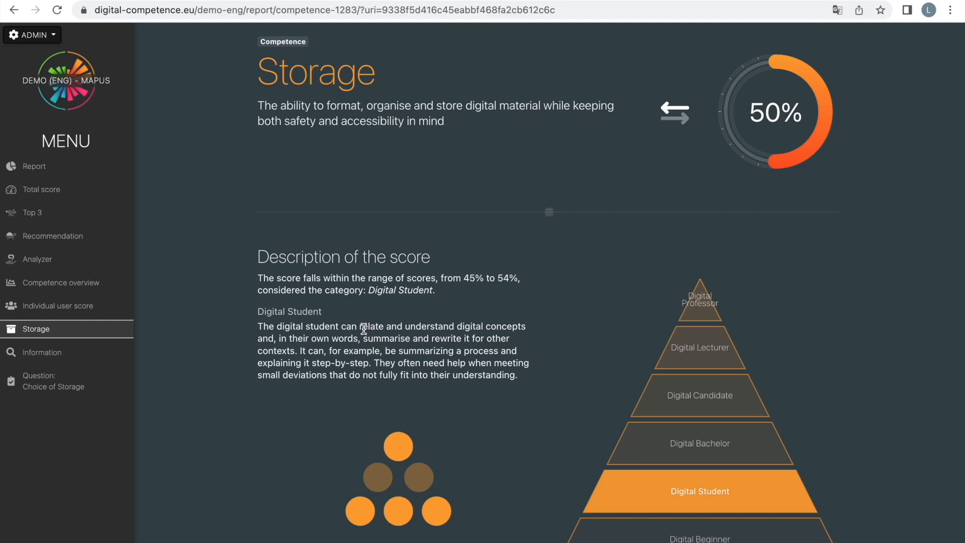
Open the Choice of Storage question page and examine its response distribution
left_click(49, 388)
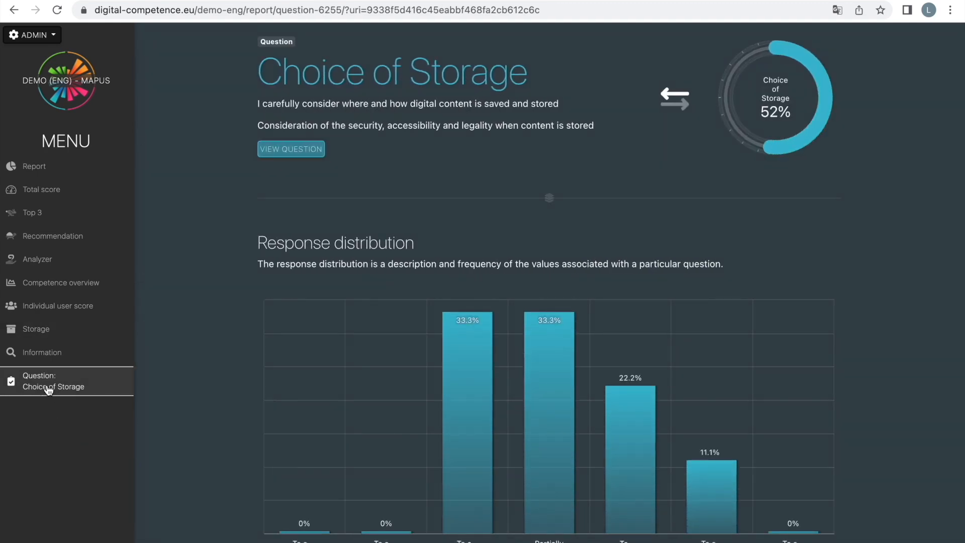
scroll(422, 354, "down", 2)
scroll(422, 354, "up", 2)
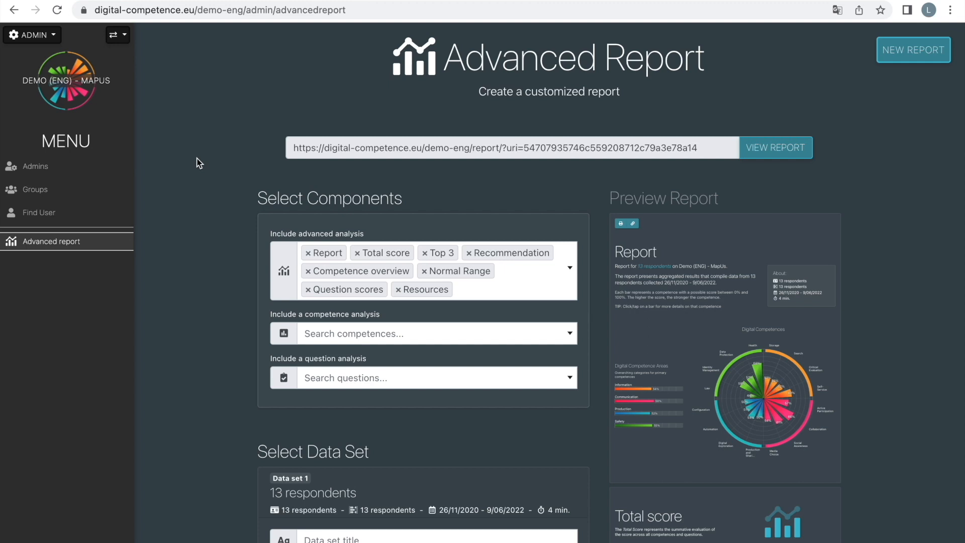
Add a second data set to the new customized report on the Advanced Report page
scroll(199, 163, "down", 1)
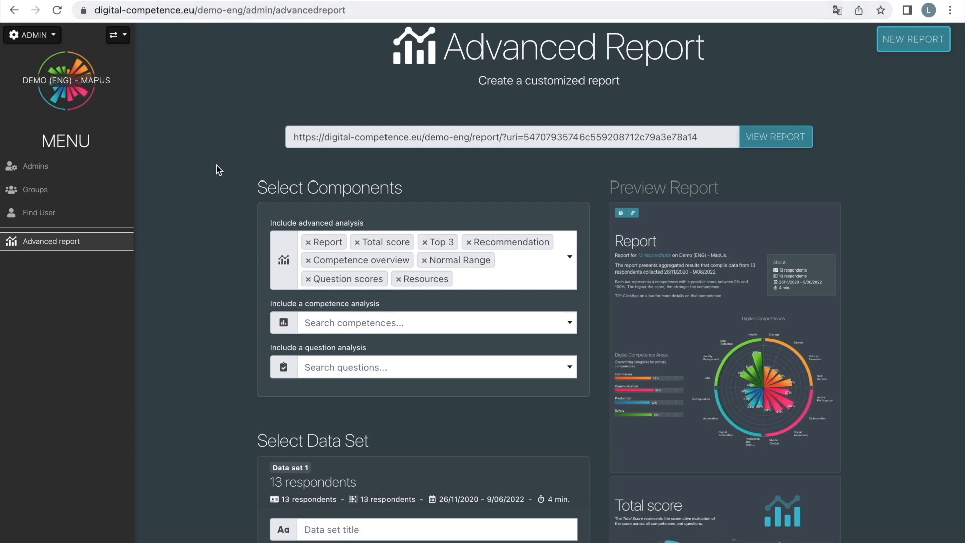
scroll(216, 165, "down", 6)
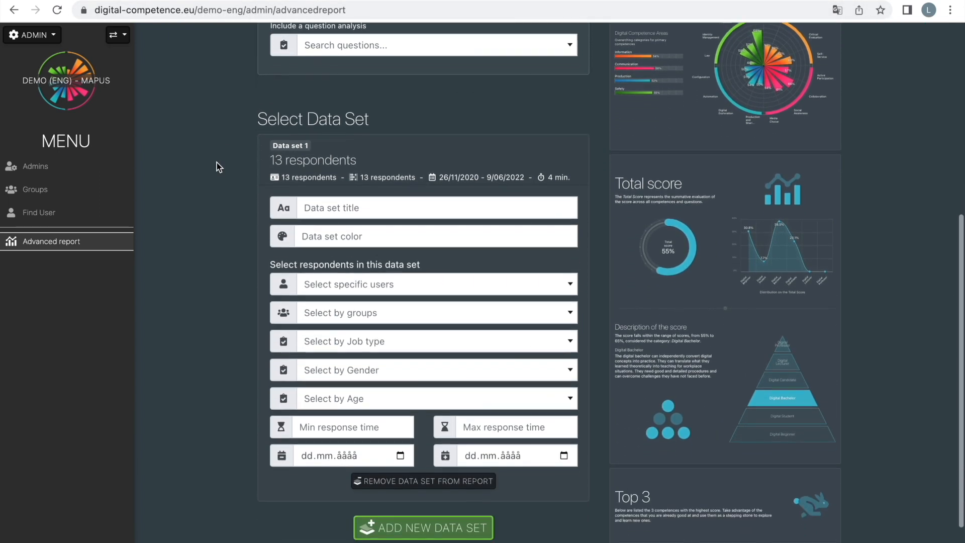
left_click(434, 525)
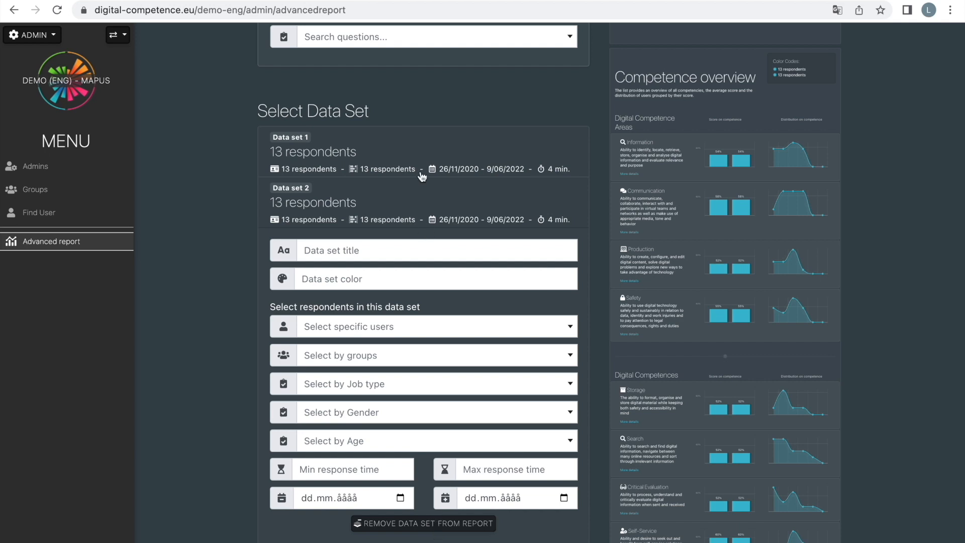
Expand Data set 1 and title it "Demo Group 1"
left_click(406, 153)
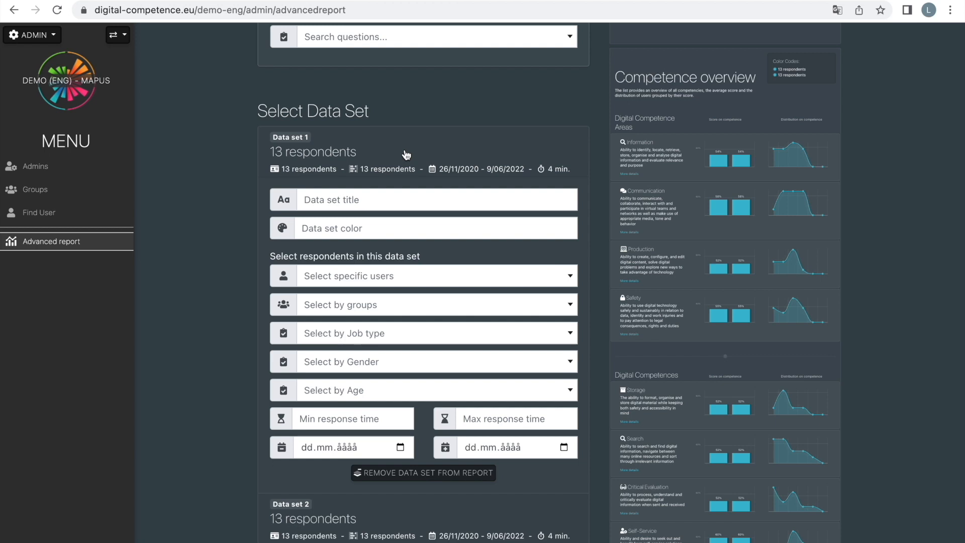
left_click(367, 201)
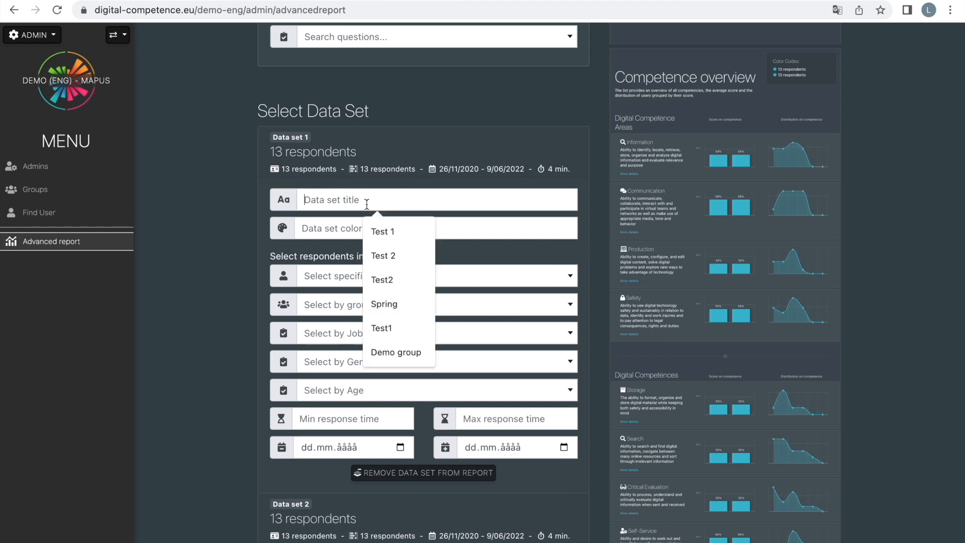
type("Dem")
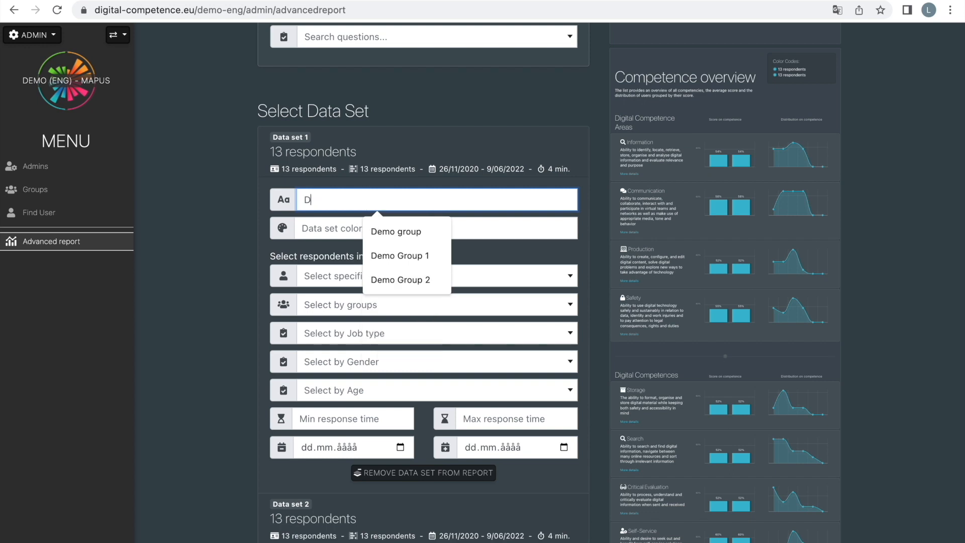
type("o Group 1")
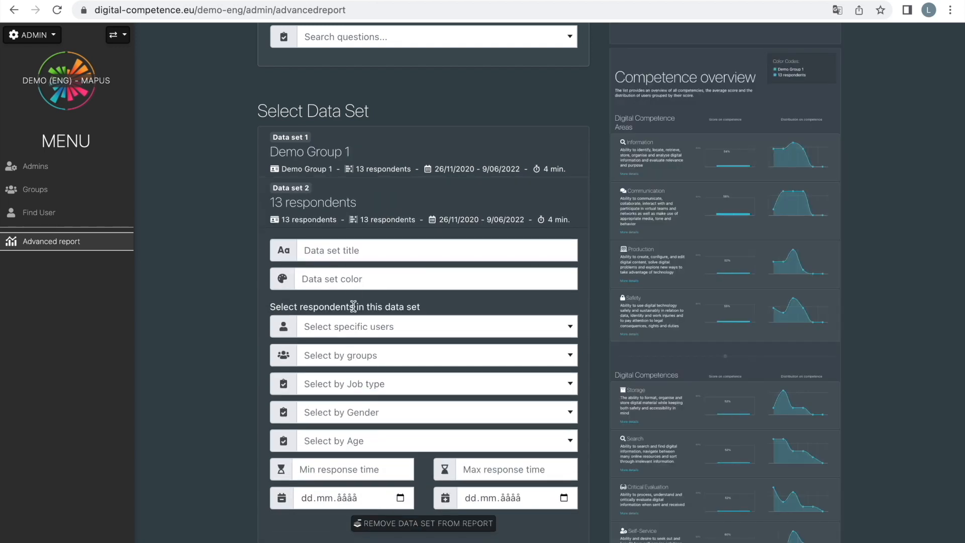
Title Data set 2 "Demo Group 2" and set its data set color to 5
left_click(340, 254)
type("D")
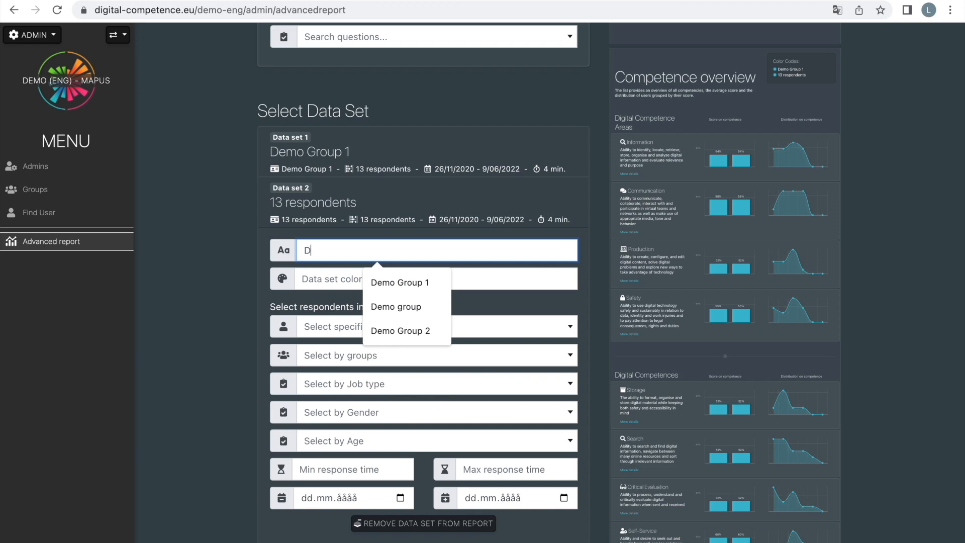
type("emo Group 2")
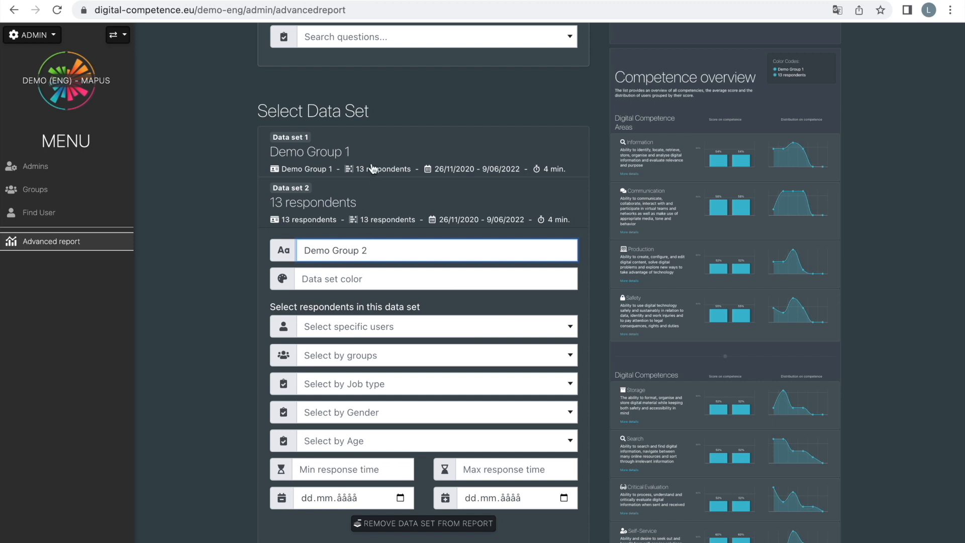
left_click(358, 280)
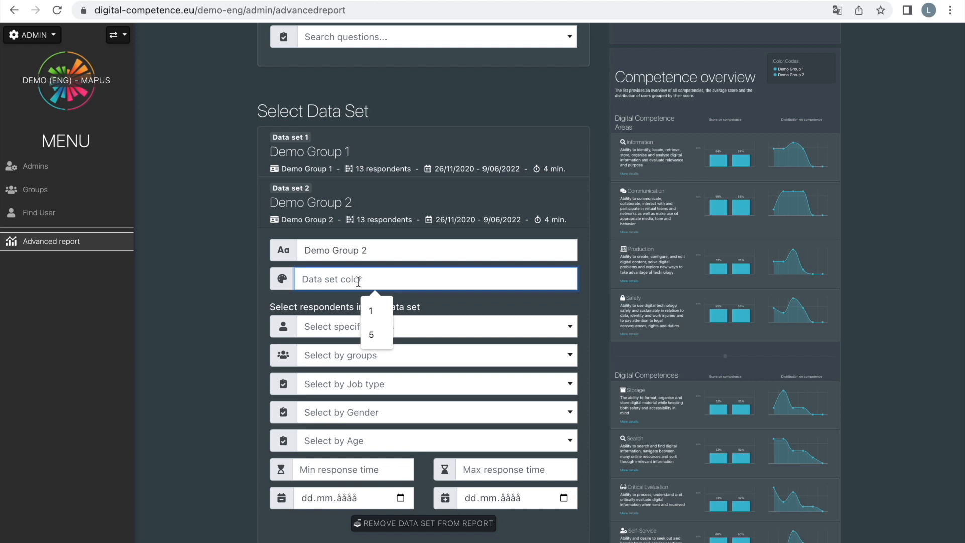
type("5")
key("BackSpace")
type("5")
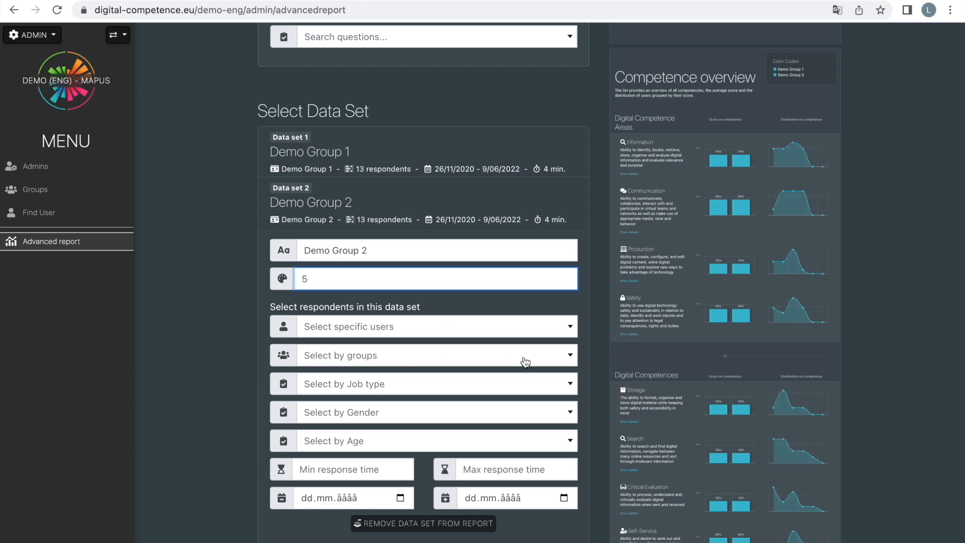
Limit the respondents of Data set 1 to the Default group and Management (Spring) TEST groups
left_click(475, 154)
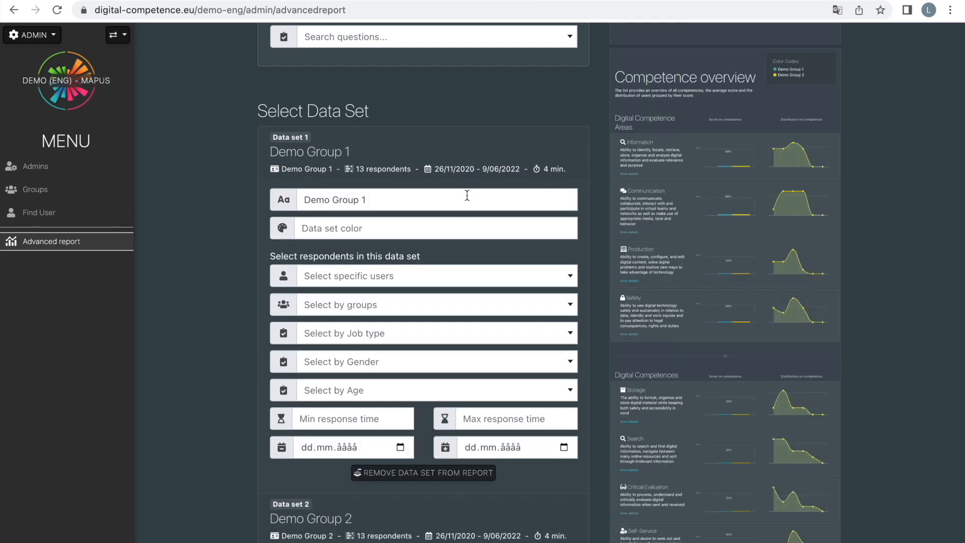
left_click(566, 308)
left_click(530, 295)
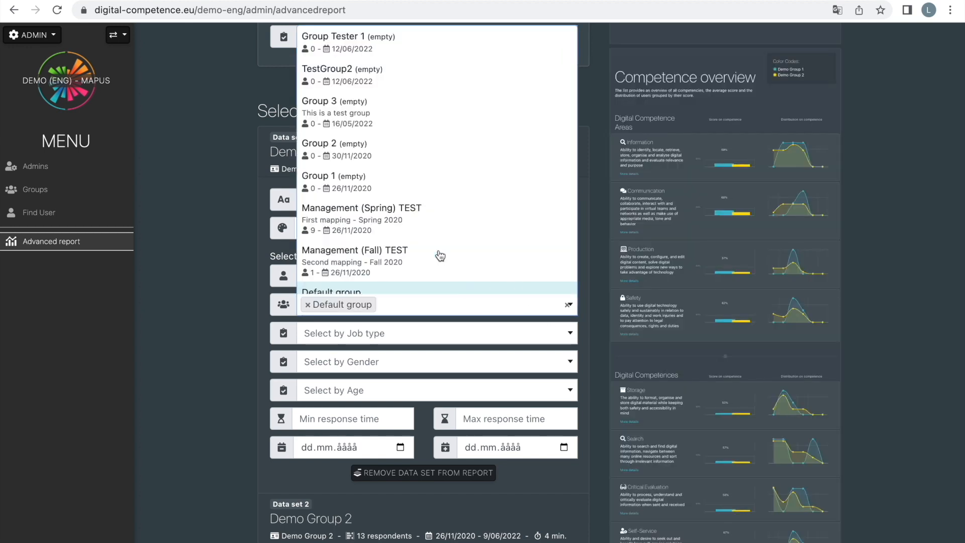
left_click(420, 217)
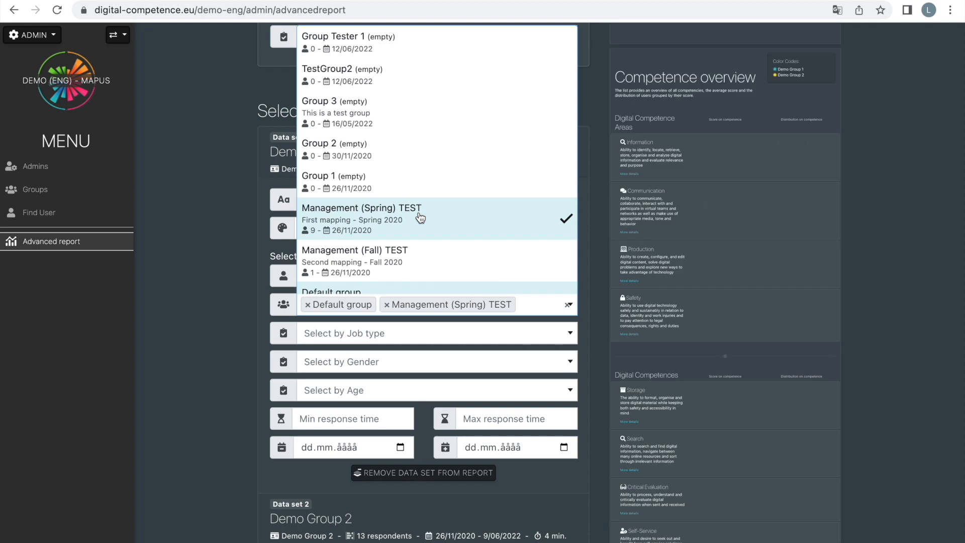
left_click(204, 394)
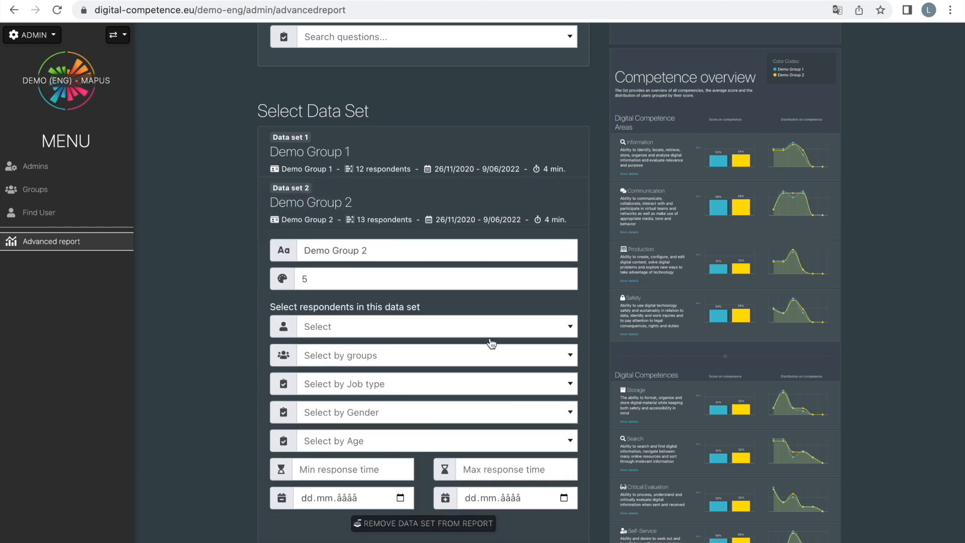
Limit the respondents of Data set 2 to the Management (Fall) TEST group
left_click(567, 355)
scroll(410, 299, "down", 1)
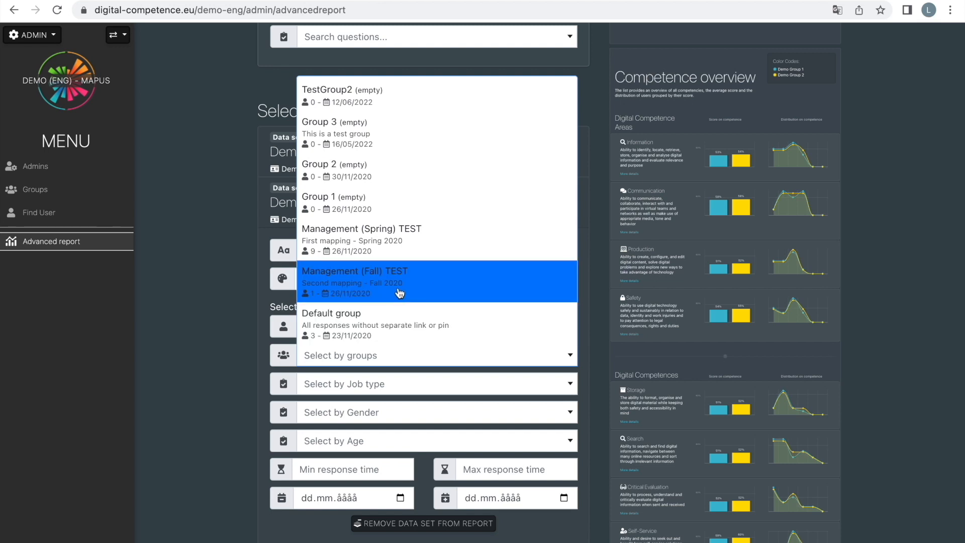
left_click(399, 293)
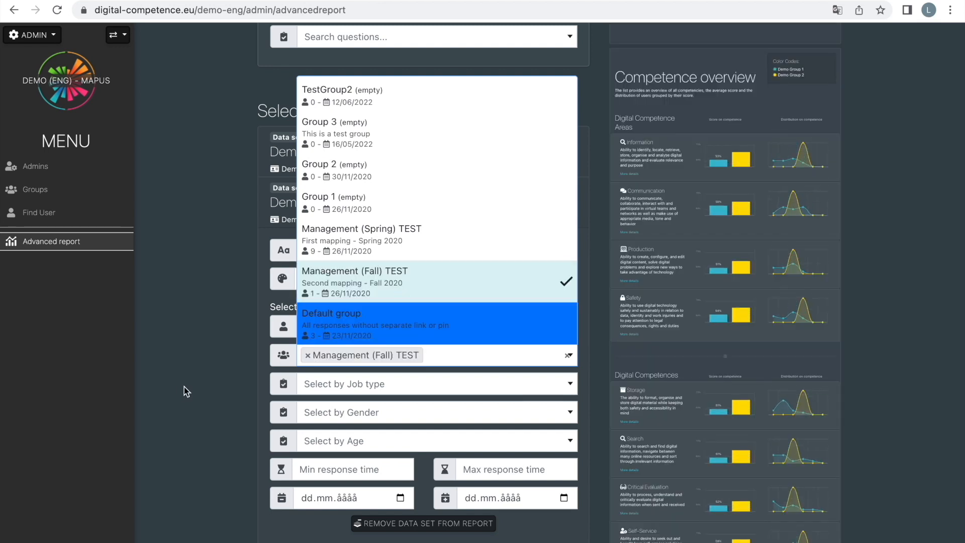
key("Escape")
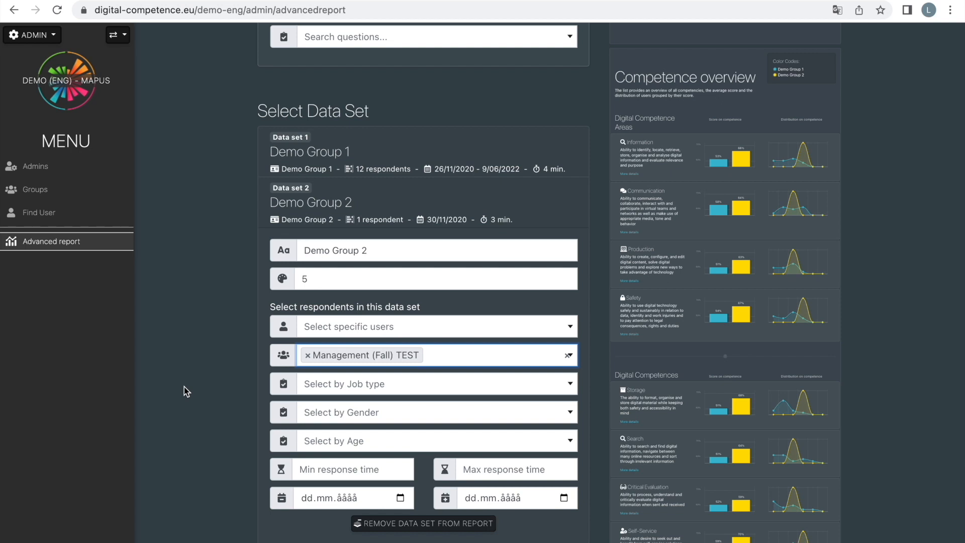
Check the comparison analysis options, and include the Information competence analysis and the Choice of Storage question analysis in the report
scroll(183, 387, "up", 3)
scroll(183, 387, "up", 1)
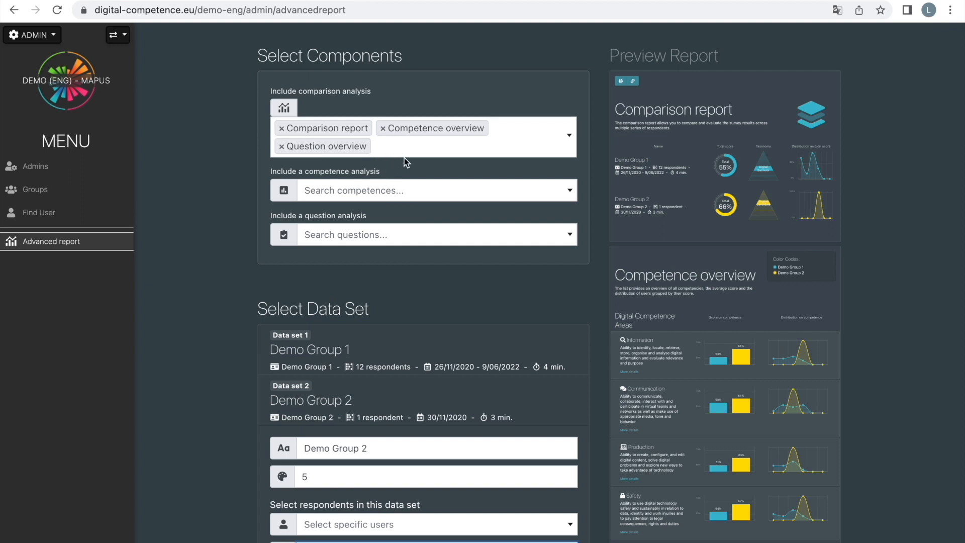
left_click(568, 145)
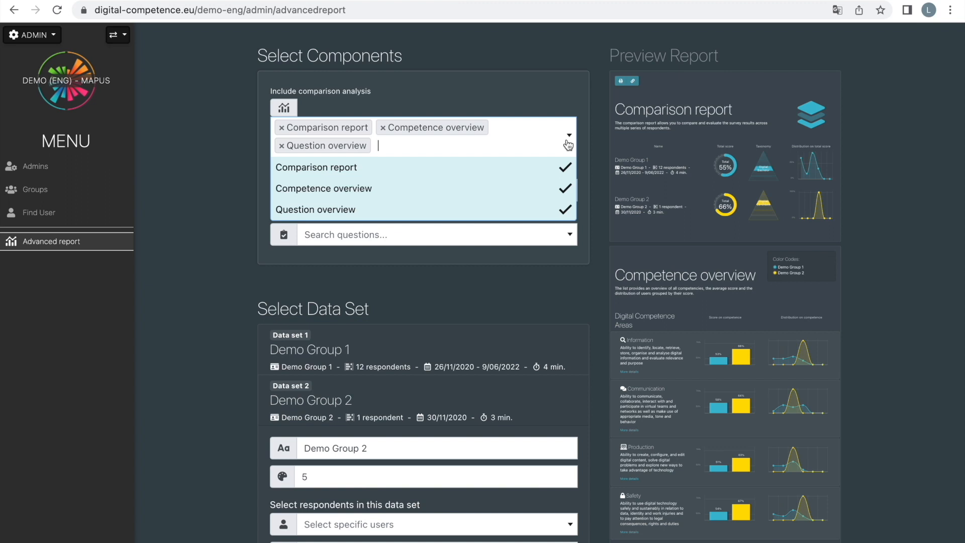
left_click(208, 139)
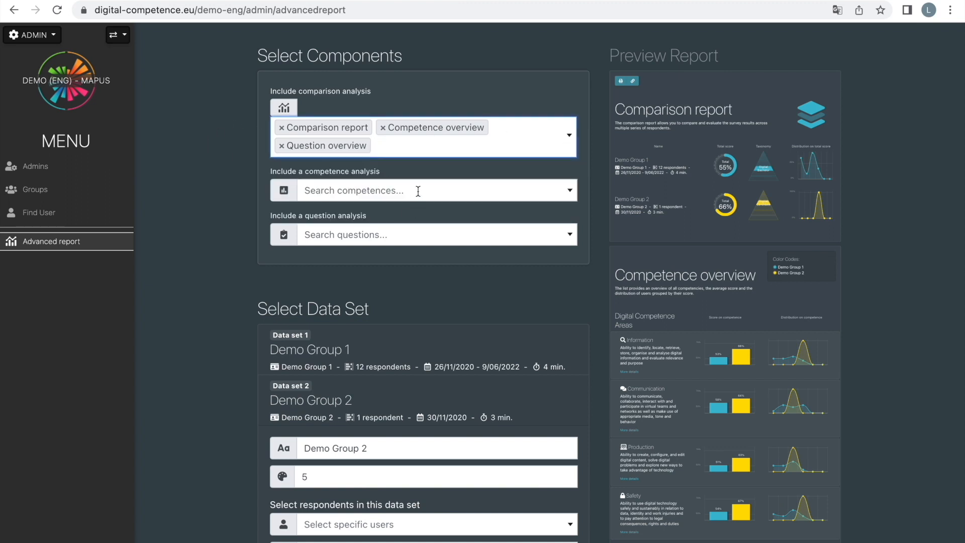
left_click(558, 196)
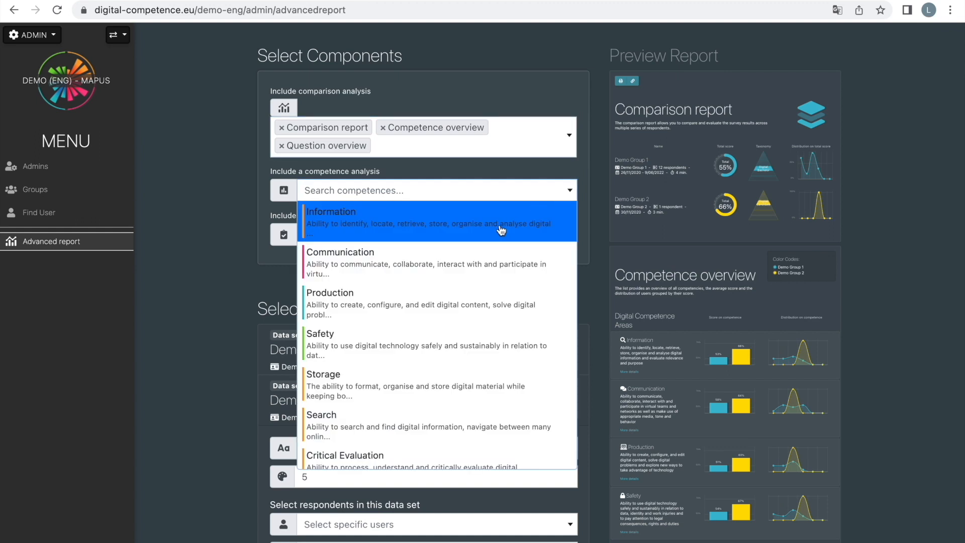
left_click(456, 224)
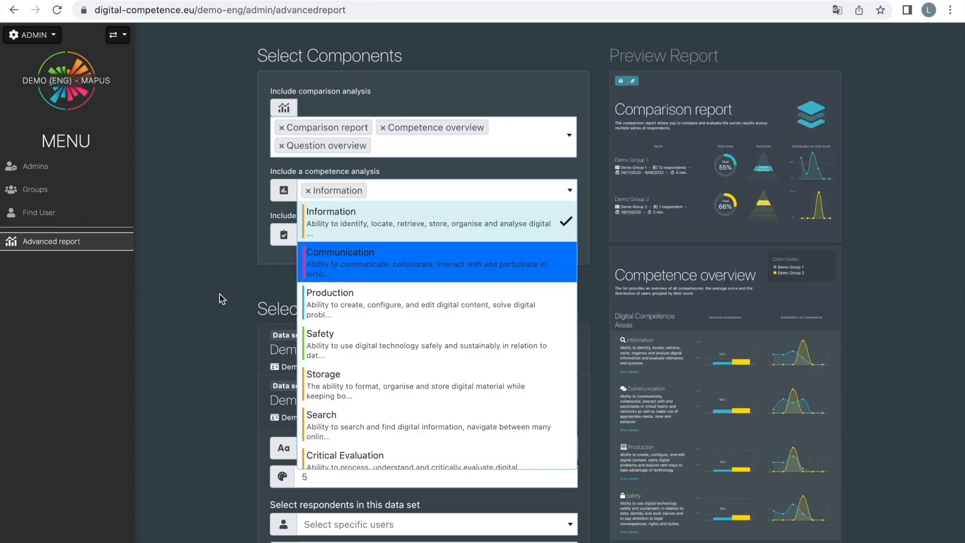
left_click(219, 294)
left_click(572, 241)
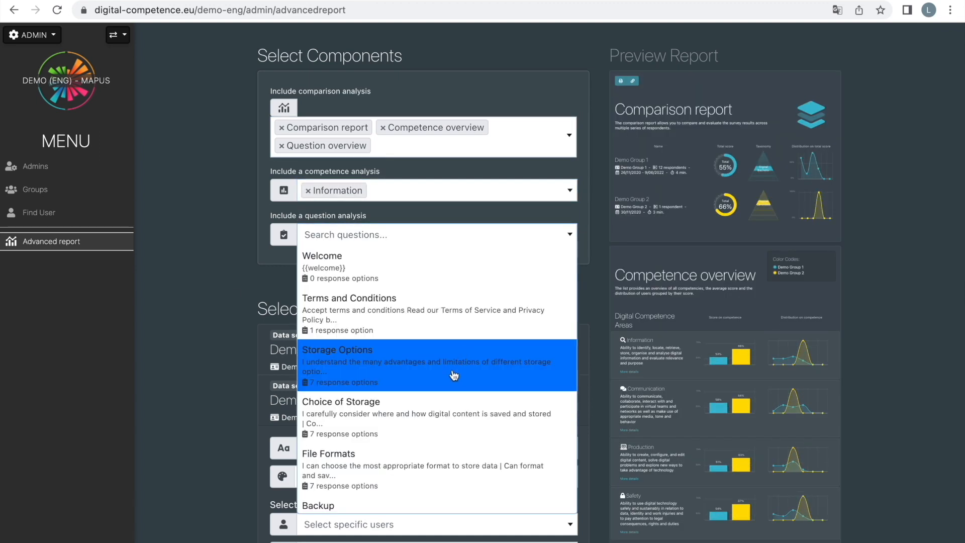
left_click(438, 408)
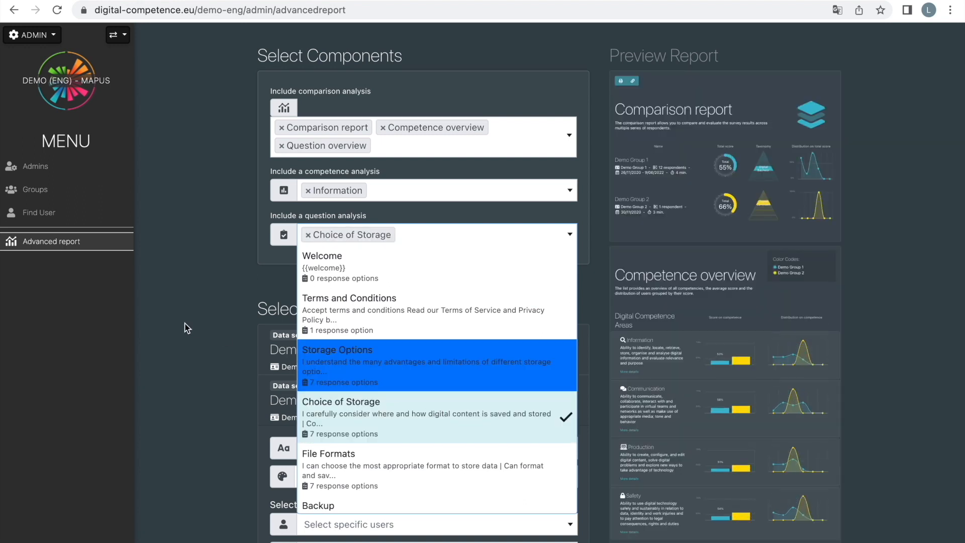
left_click(186, 328)
Look over the data set settings and open the customized report for viewing
scroll(186, 328, "down", 3)
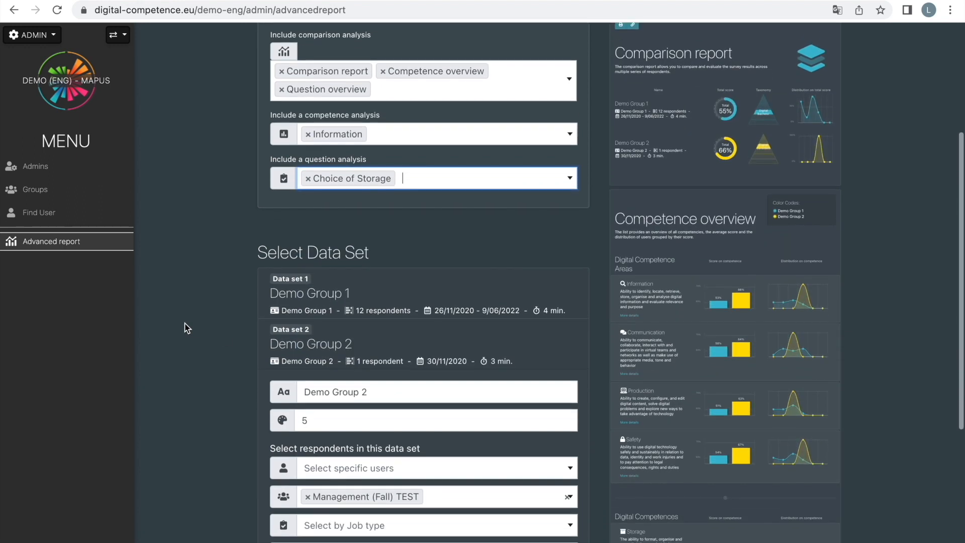
scroll(186, 328, "down", 1)
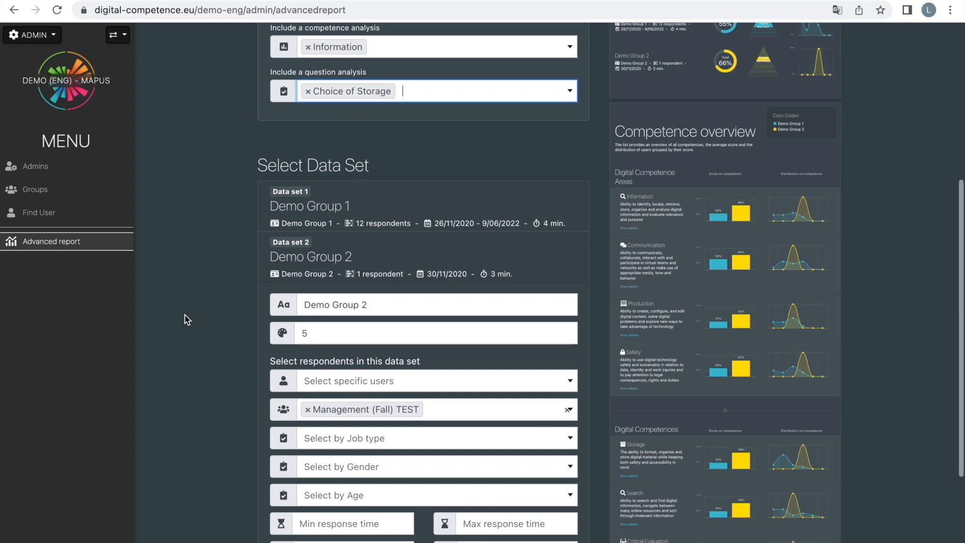
scroll(186, 320, "down", 2)
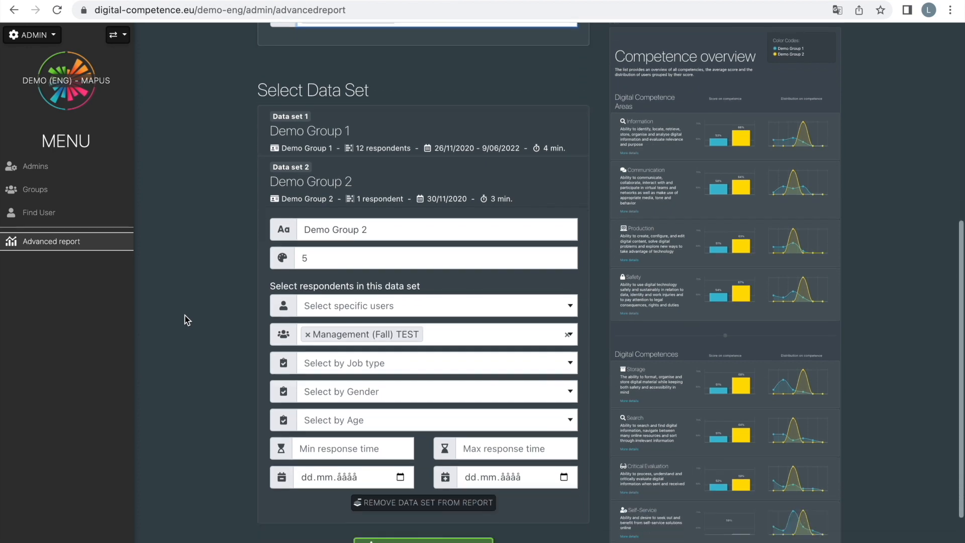
scroll(186, 320, "up", 8)
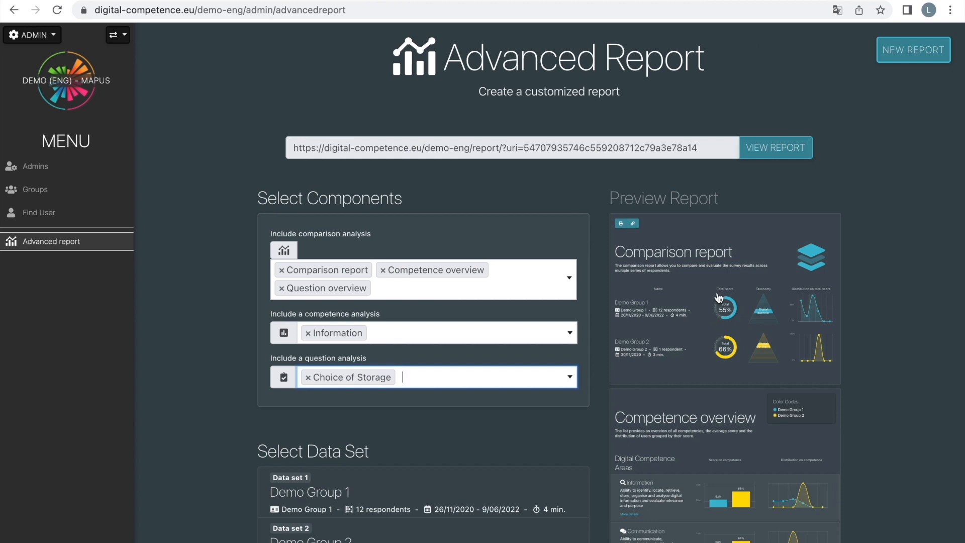
left_click(776, 148)
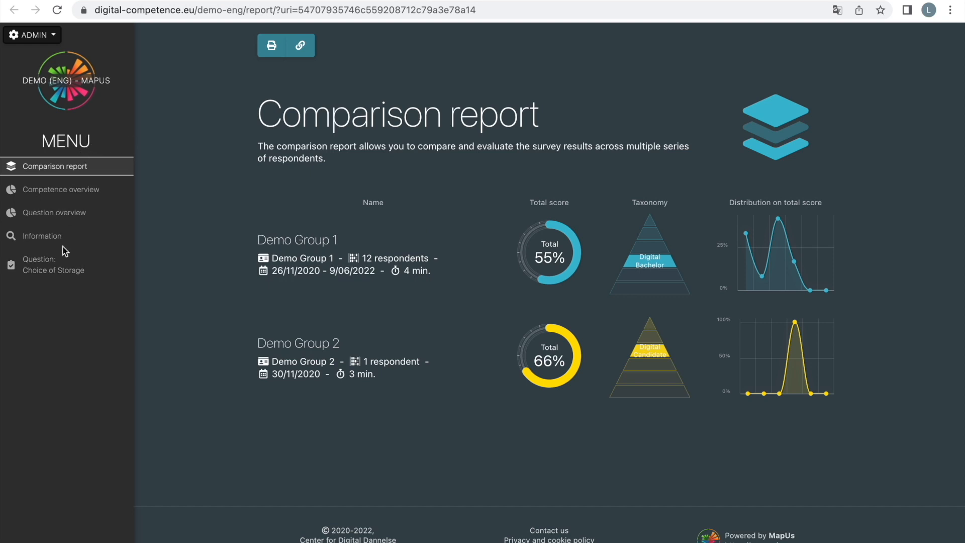
Open the report's Competence overview and read through the Information competence details, from the group scores to the score description
left_click(60, 191)
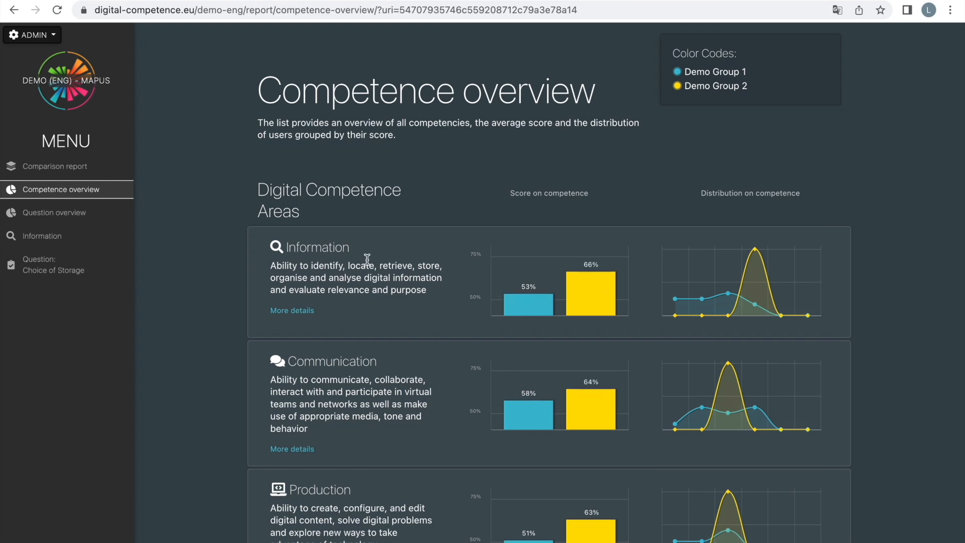
scroll(366, 259, "down", 2)
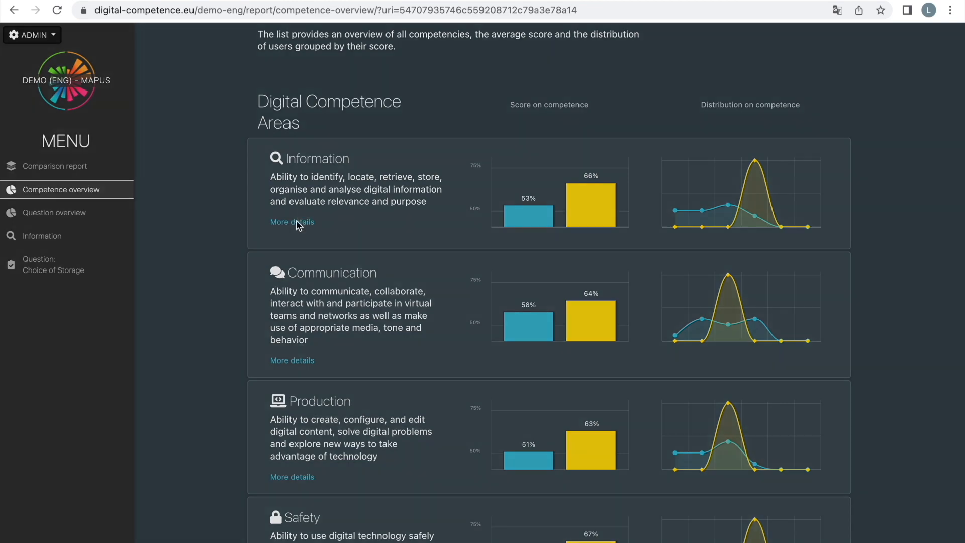
left_click(298, 222)
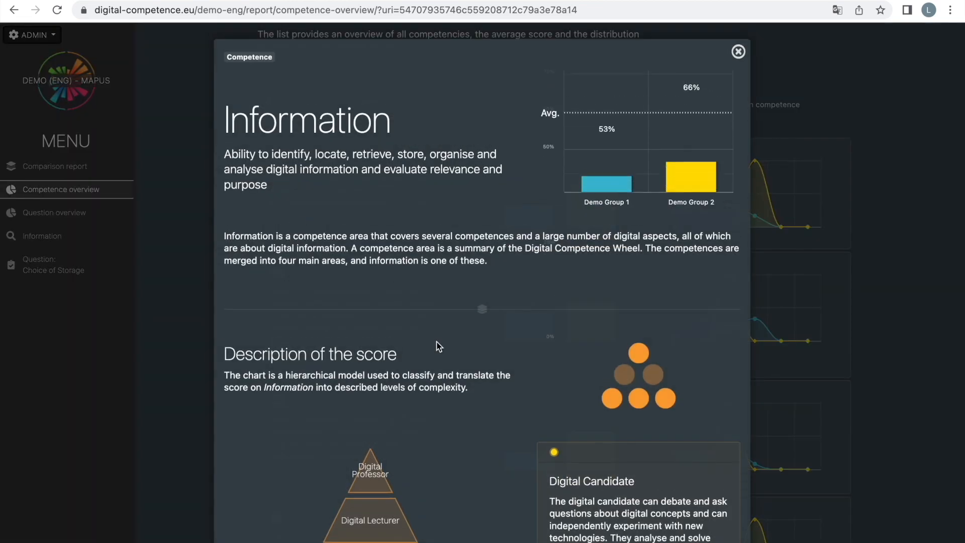
scroll(439, 346, "down", 8)
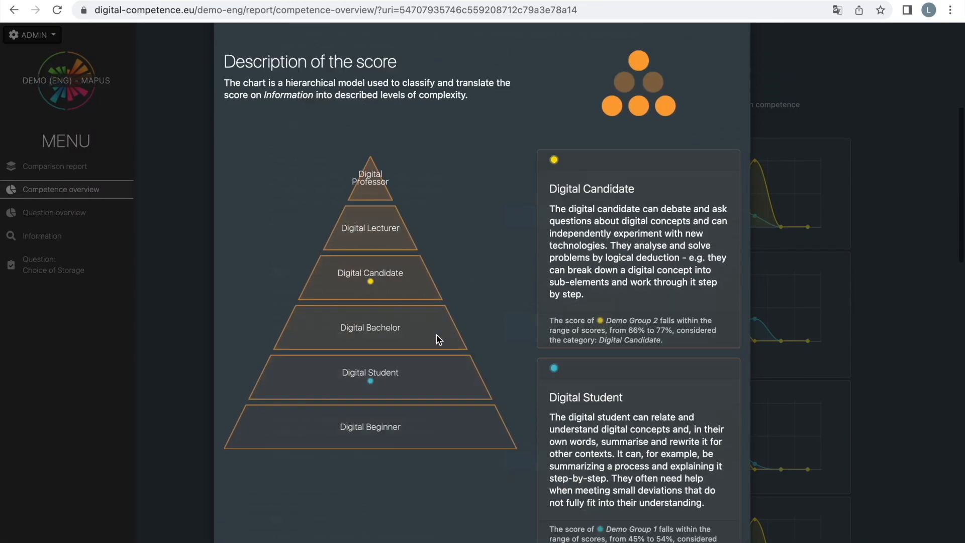
scroll(439, 340, "down", 3)
scroll(439, 340, "up", 2)
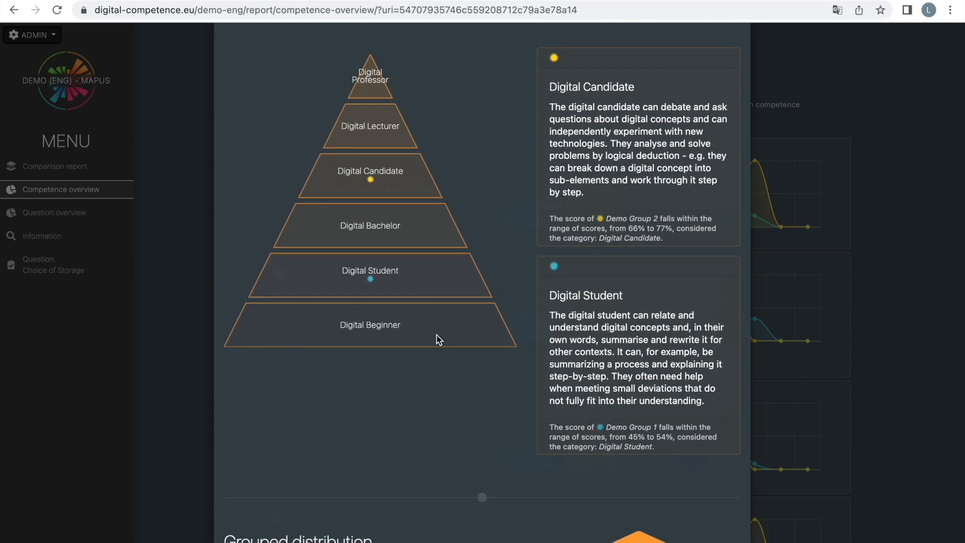
scroll(439, 340, "down", 3)
scroll(437, 338, "up", 11)
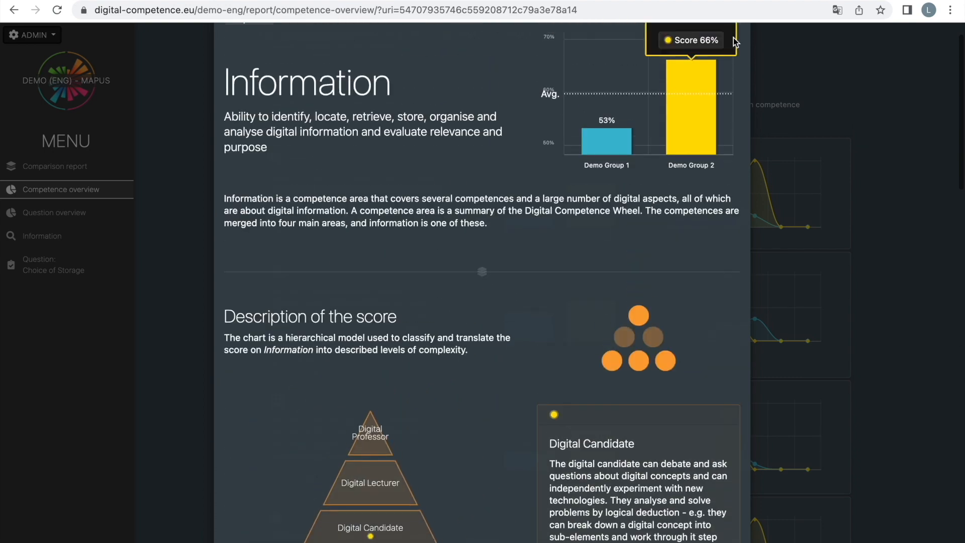
left_click(737, 30)
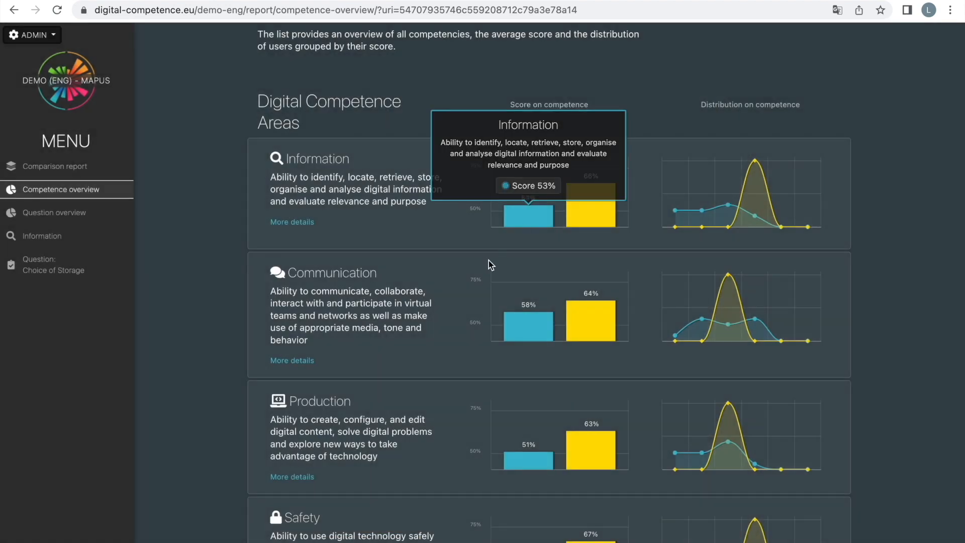
View the report's Question overview, Information competence and Choice of Storage question pages in turn
scroll(488, 260, "down", 1)
left_click(70, 213)
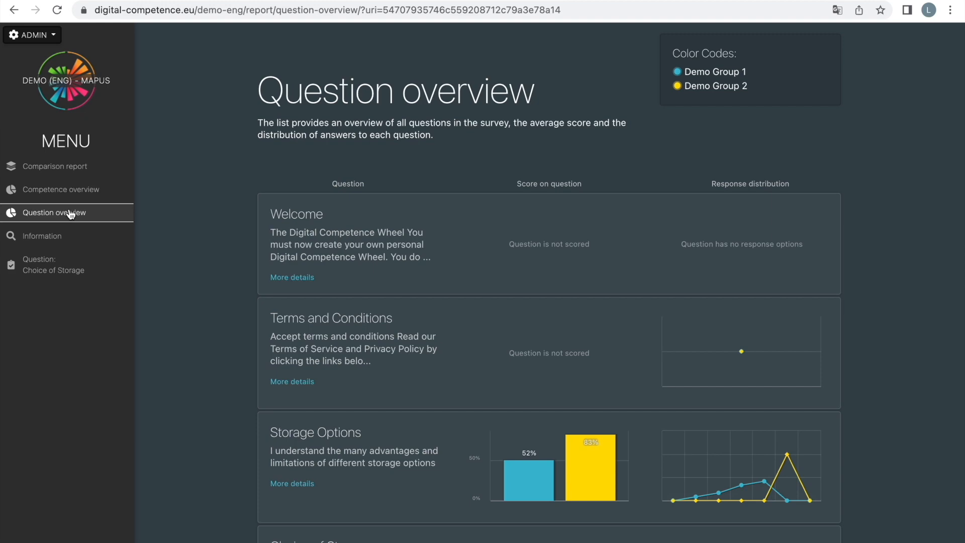
left_click(48, 239)
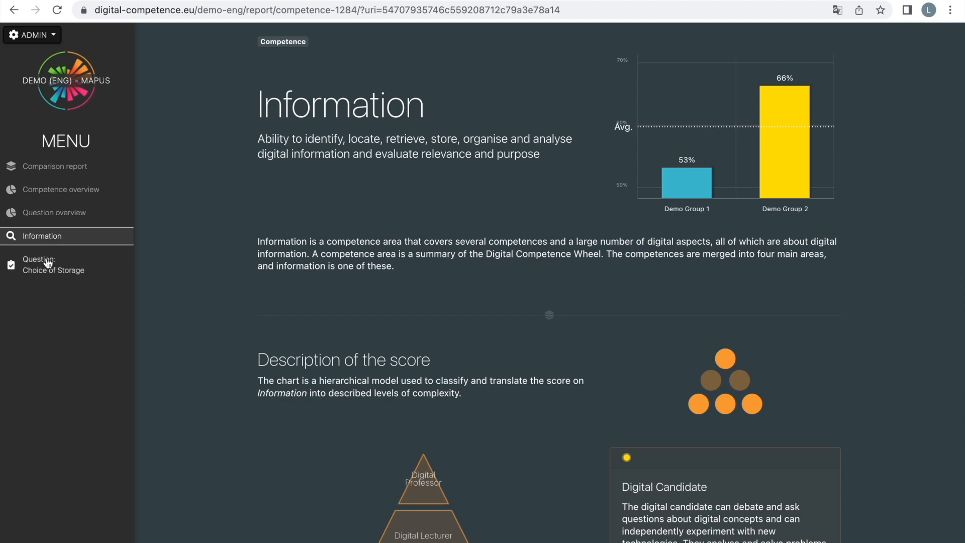
left_click(47, 263)
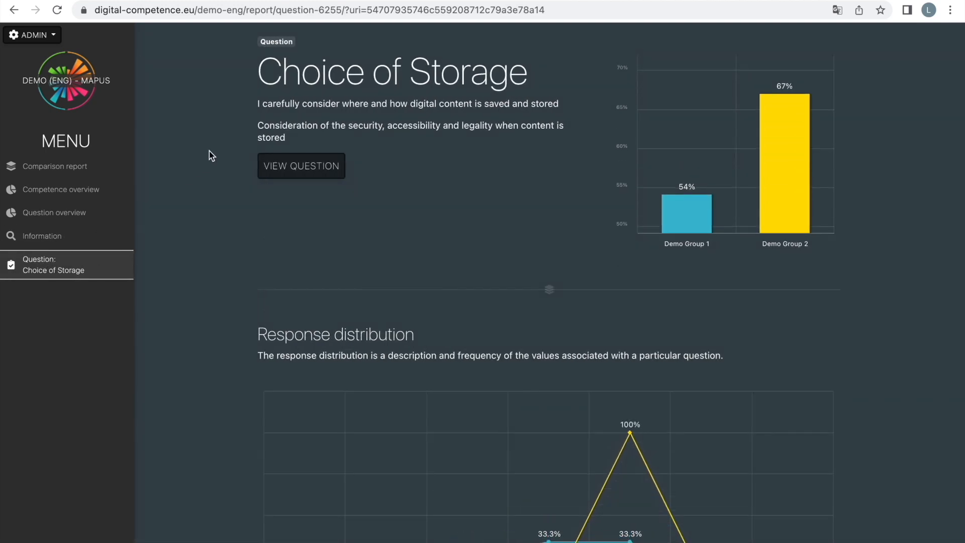
Return to the Advanced Report setup page and review the selected components and data sets
key("ctrl+shift+Tab")
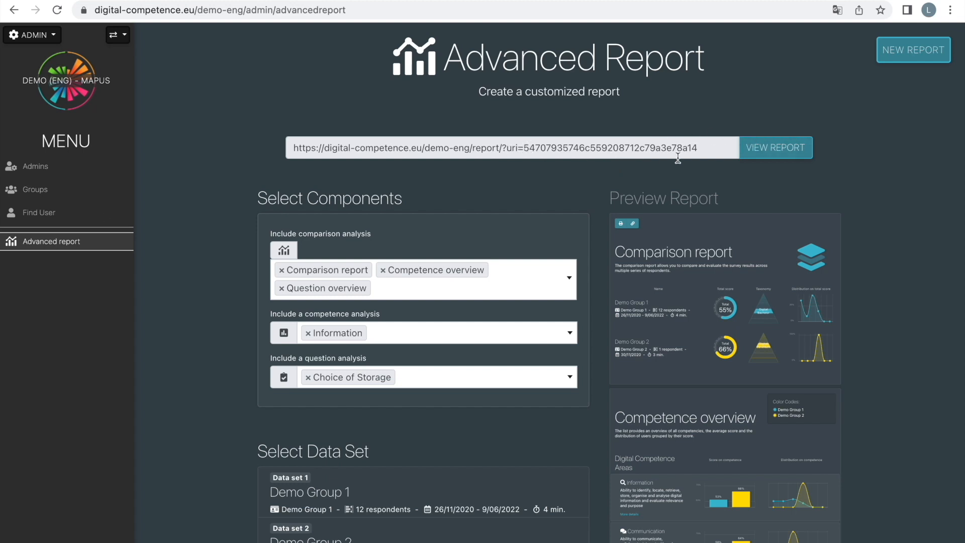
scroll(883, 251, "down", 3)
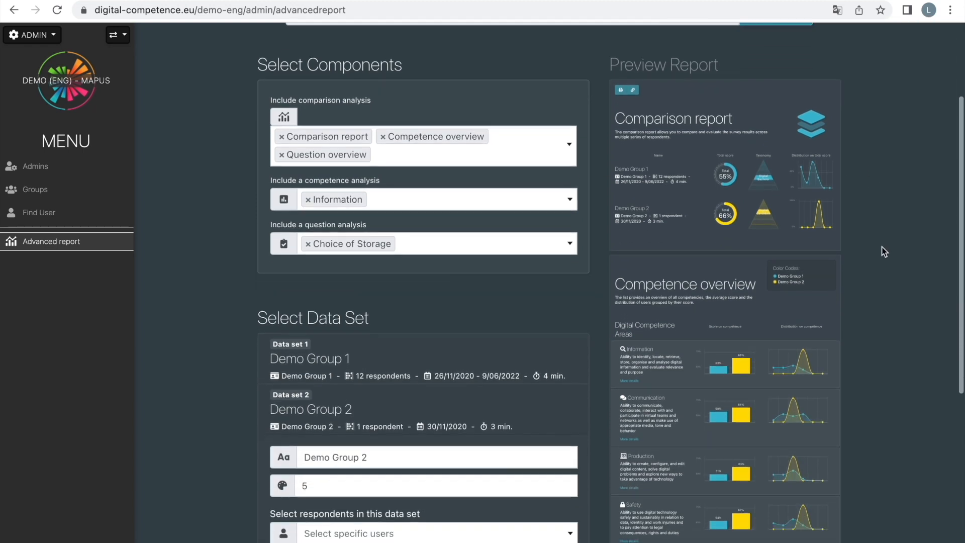
scroll(883, 250, "down", 1)
scroll(884, 252, "down", 1)
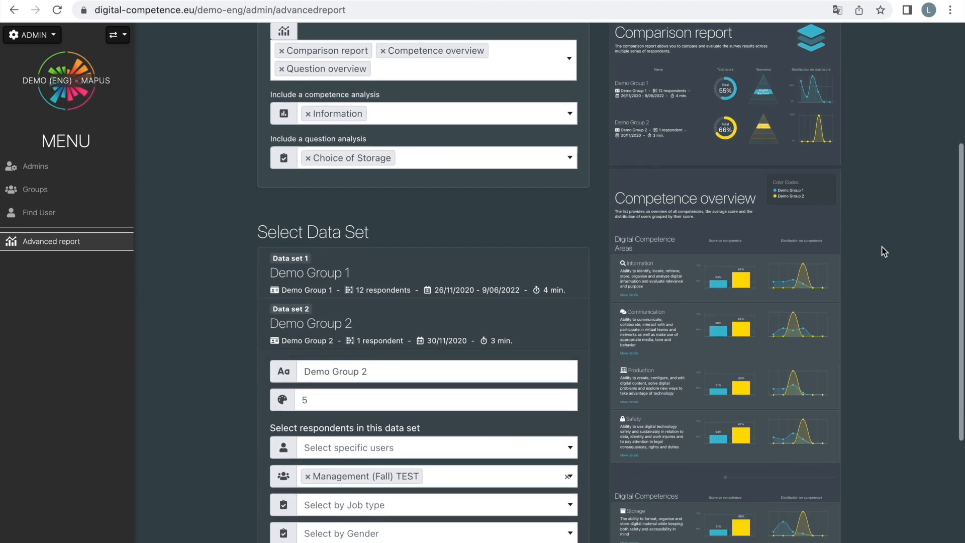